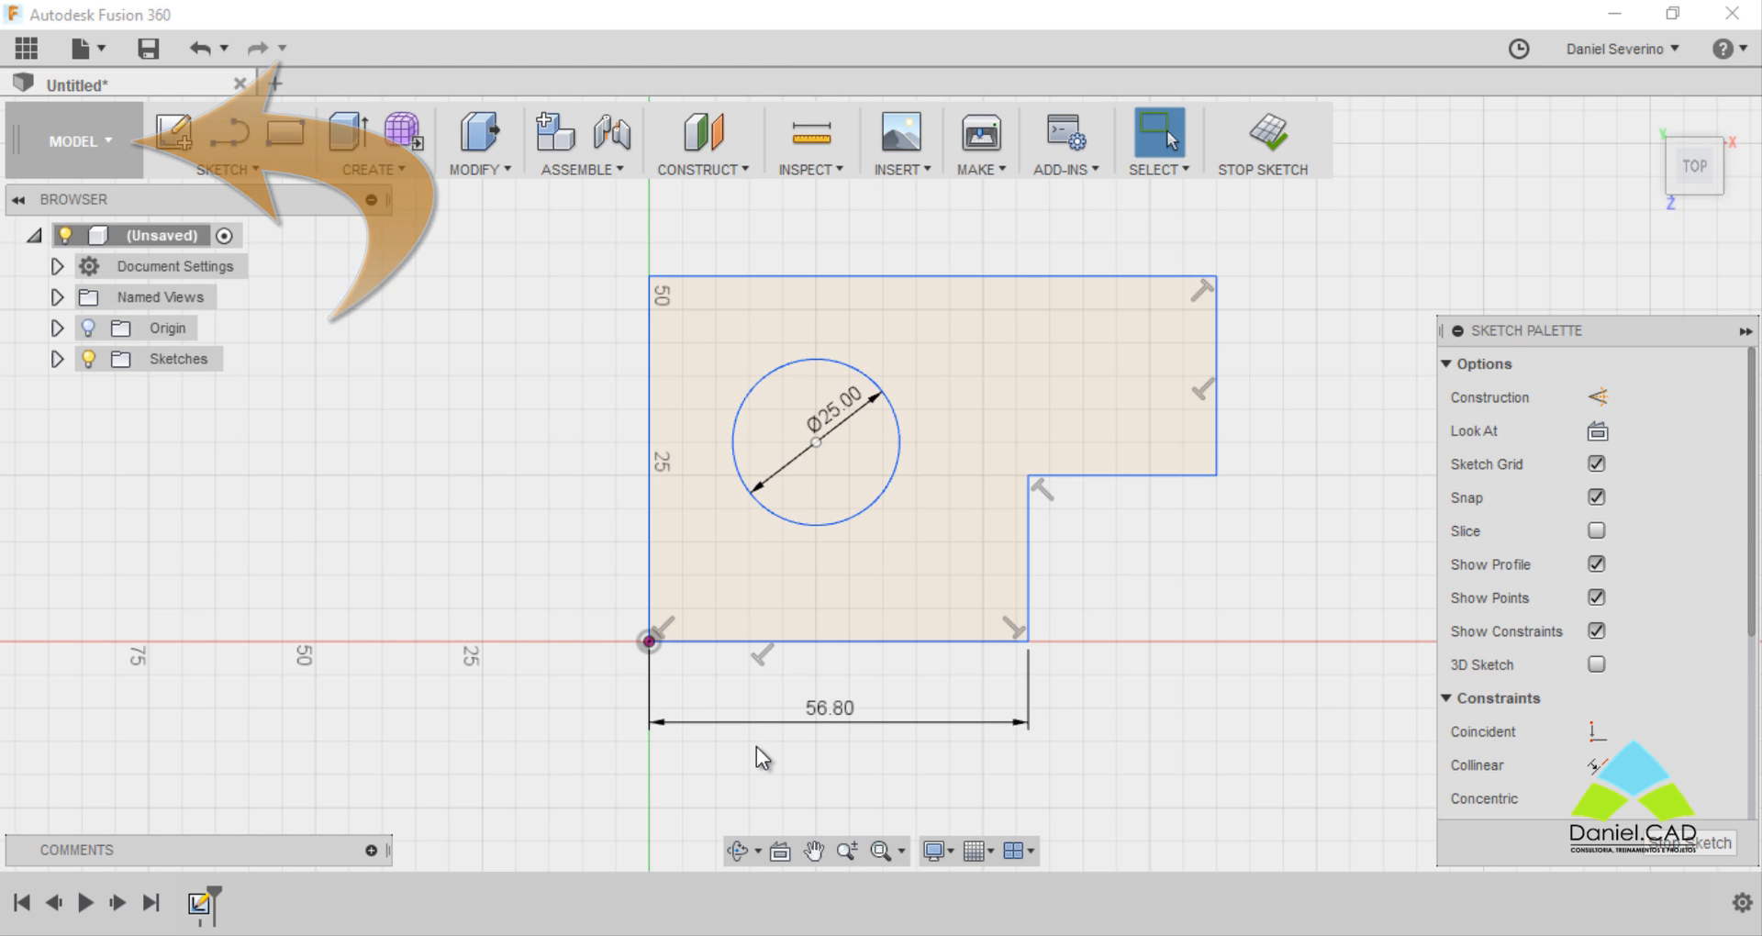
Dimension the left vertical edge of the L-shaped profile and set its length to 60 mm.
click(242, 163)
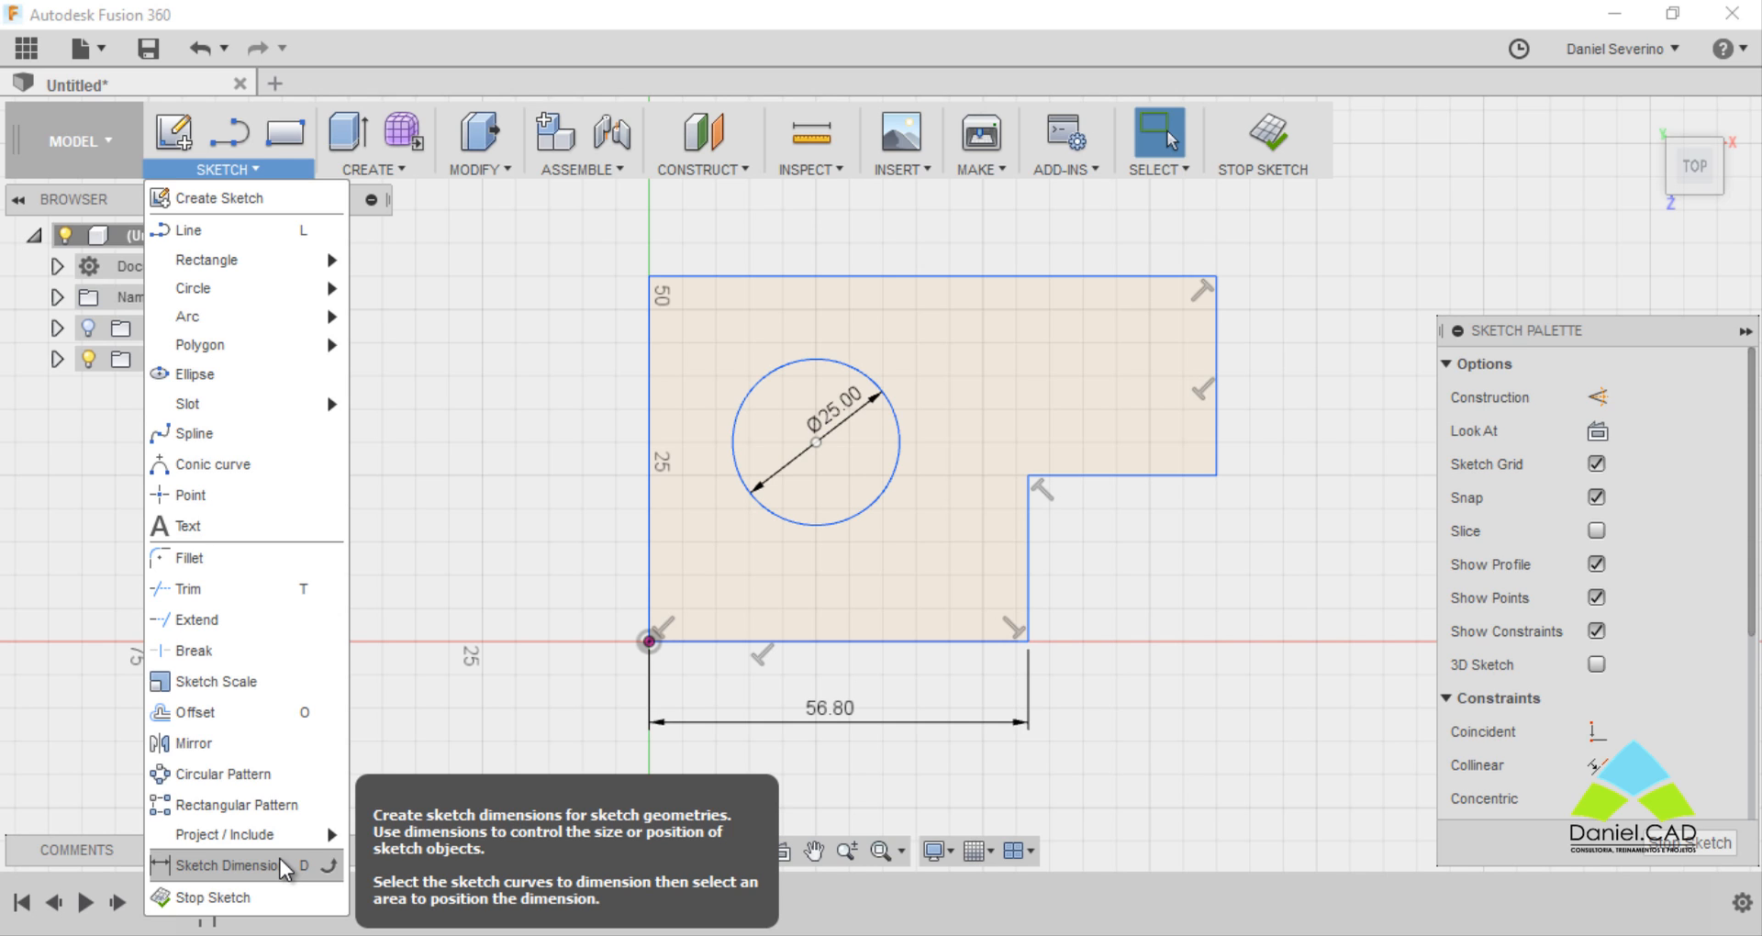
click(230, 865)
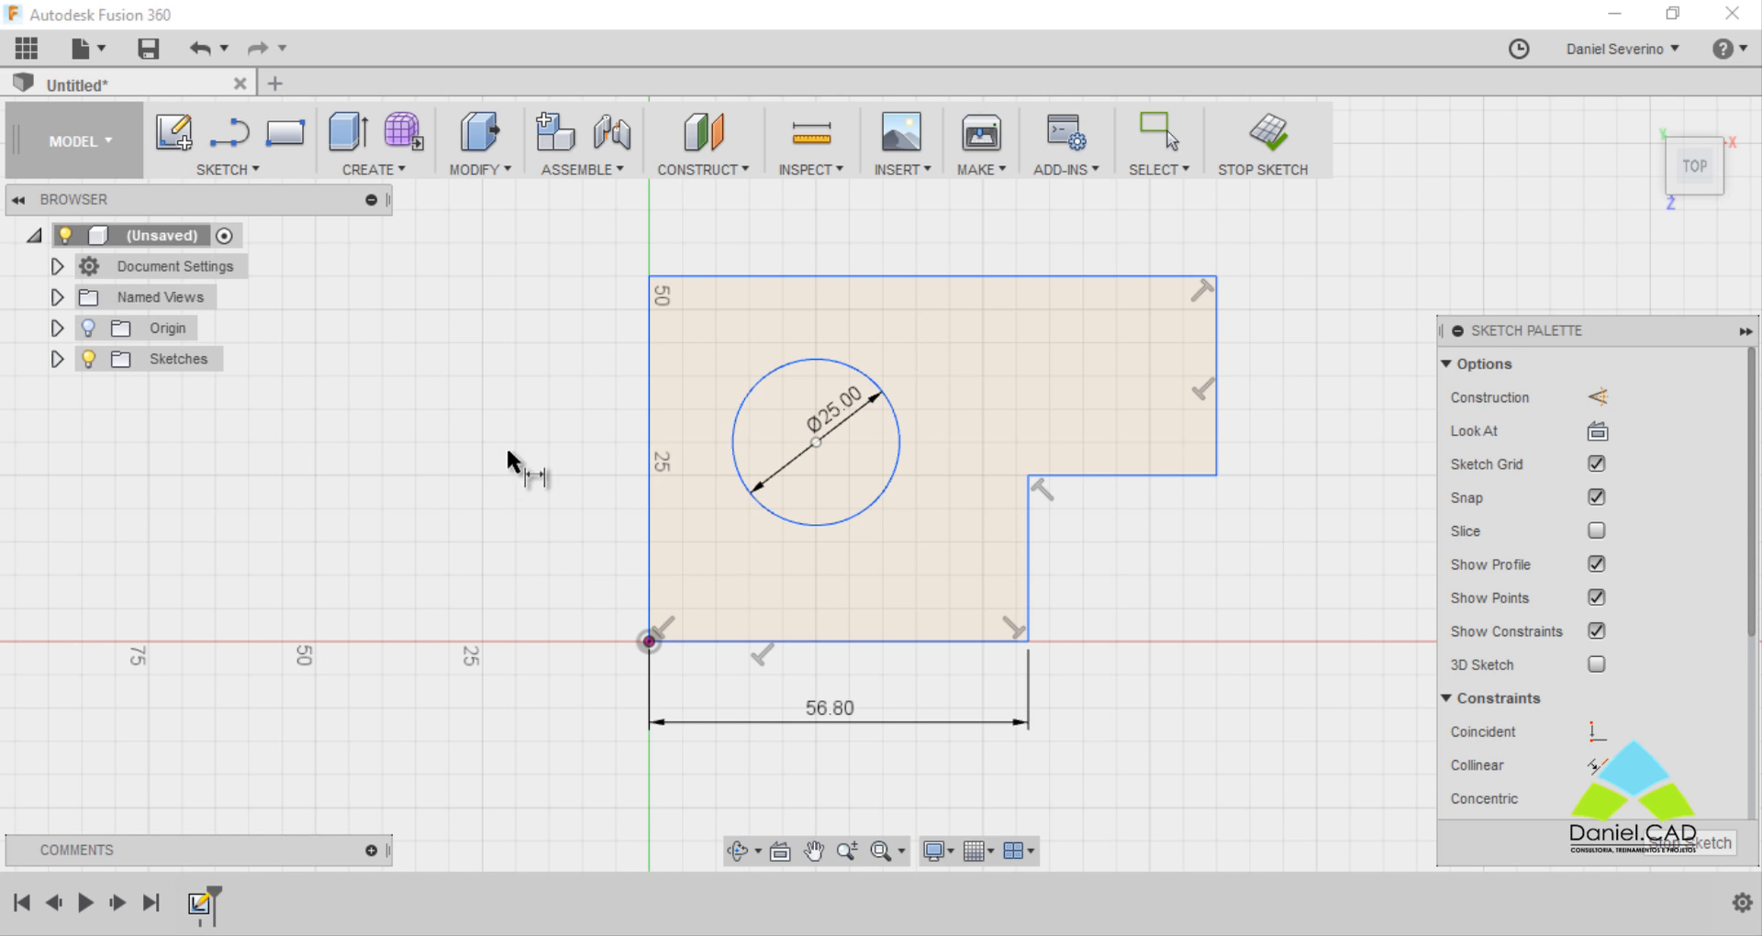
click(646, 404)
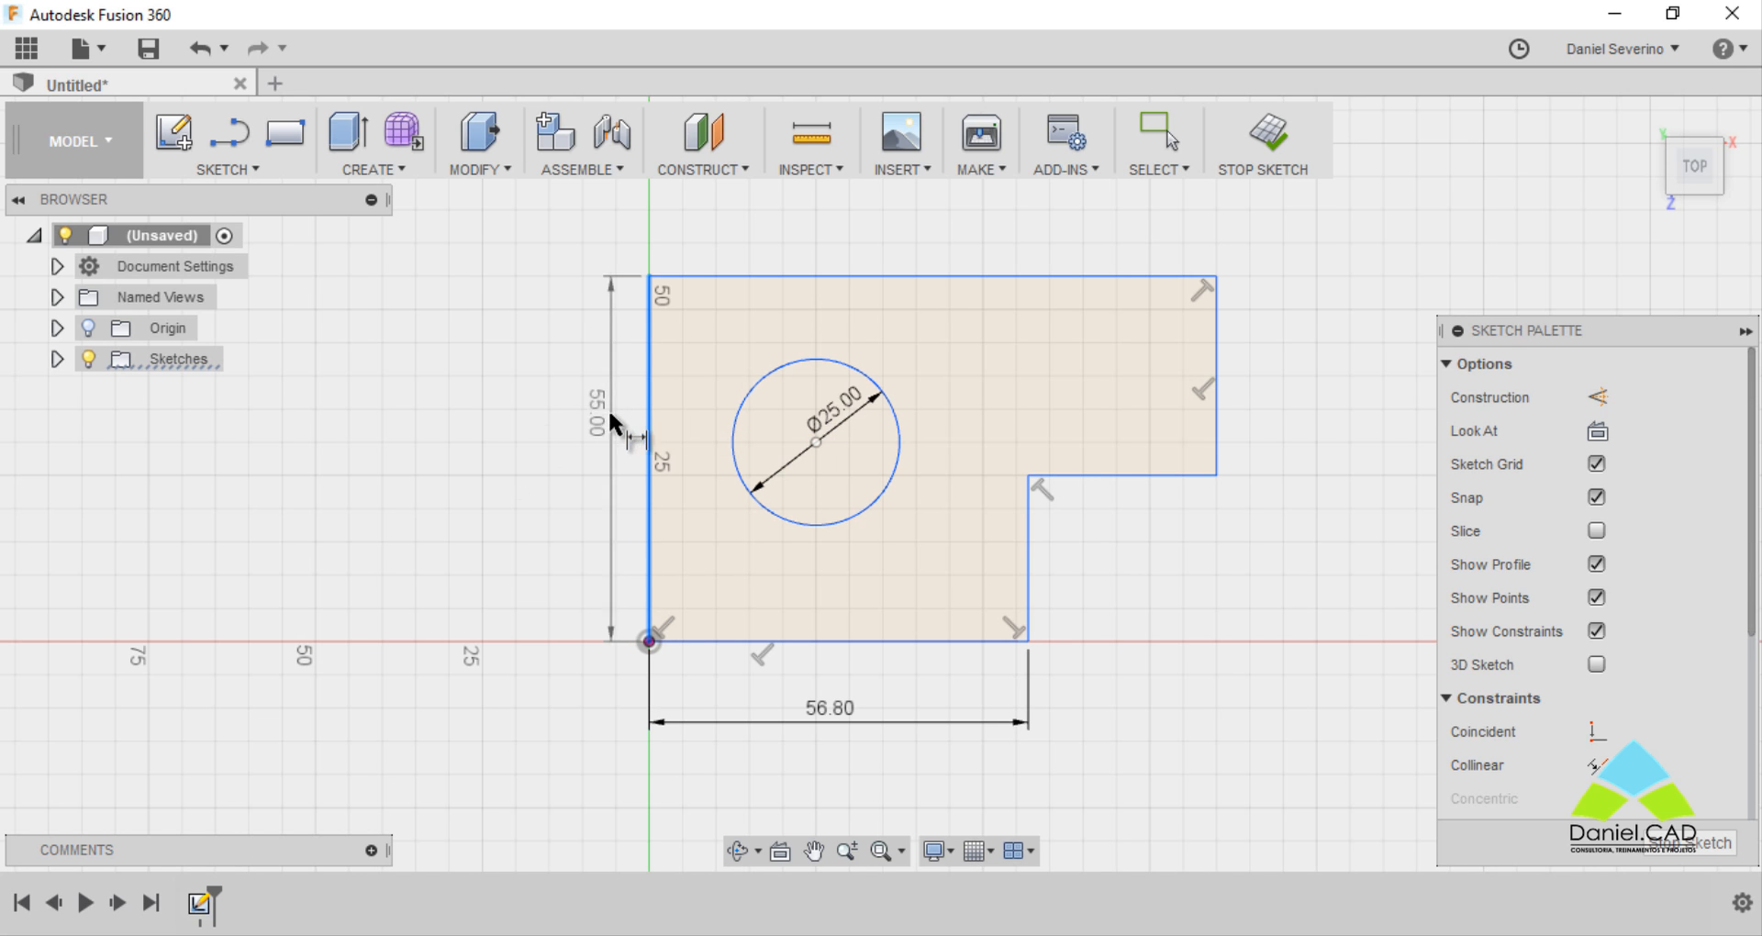
click(602, 483)
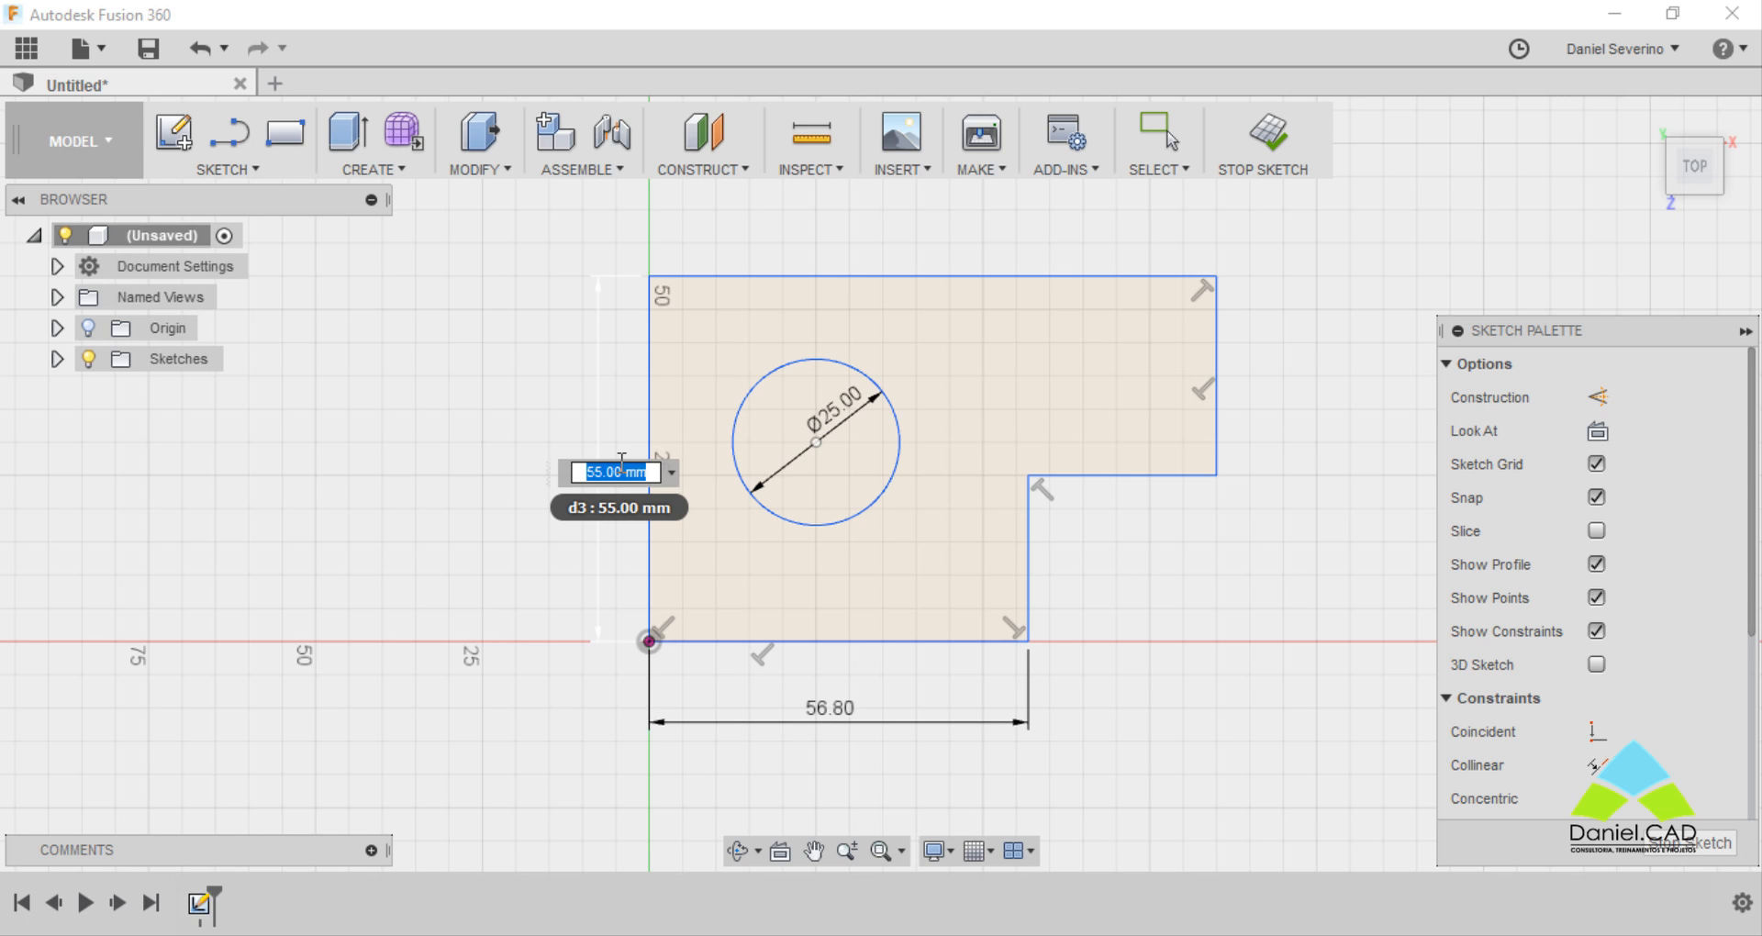
text(66)
key(Return)
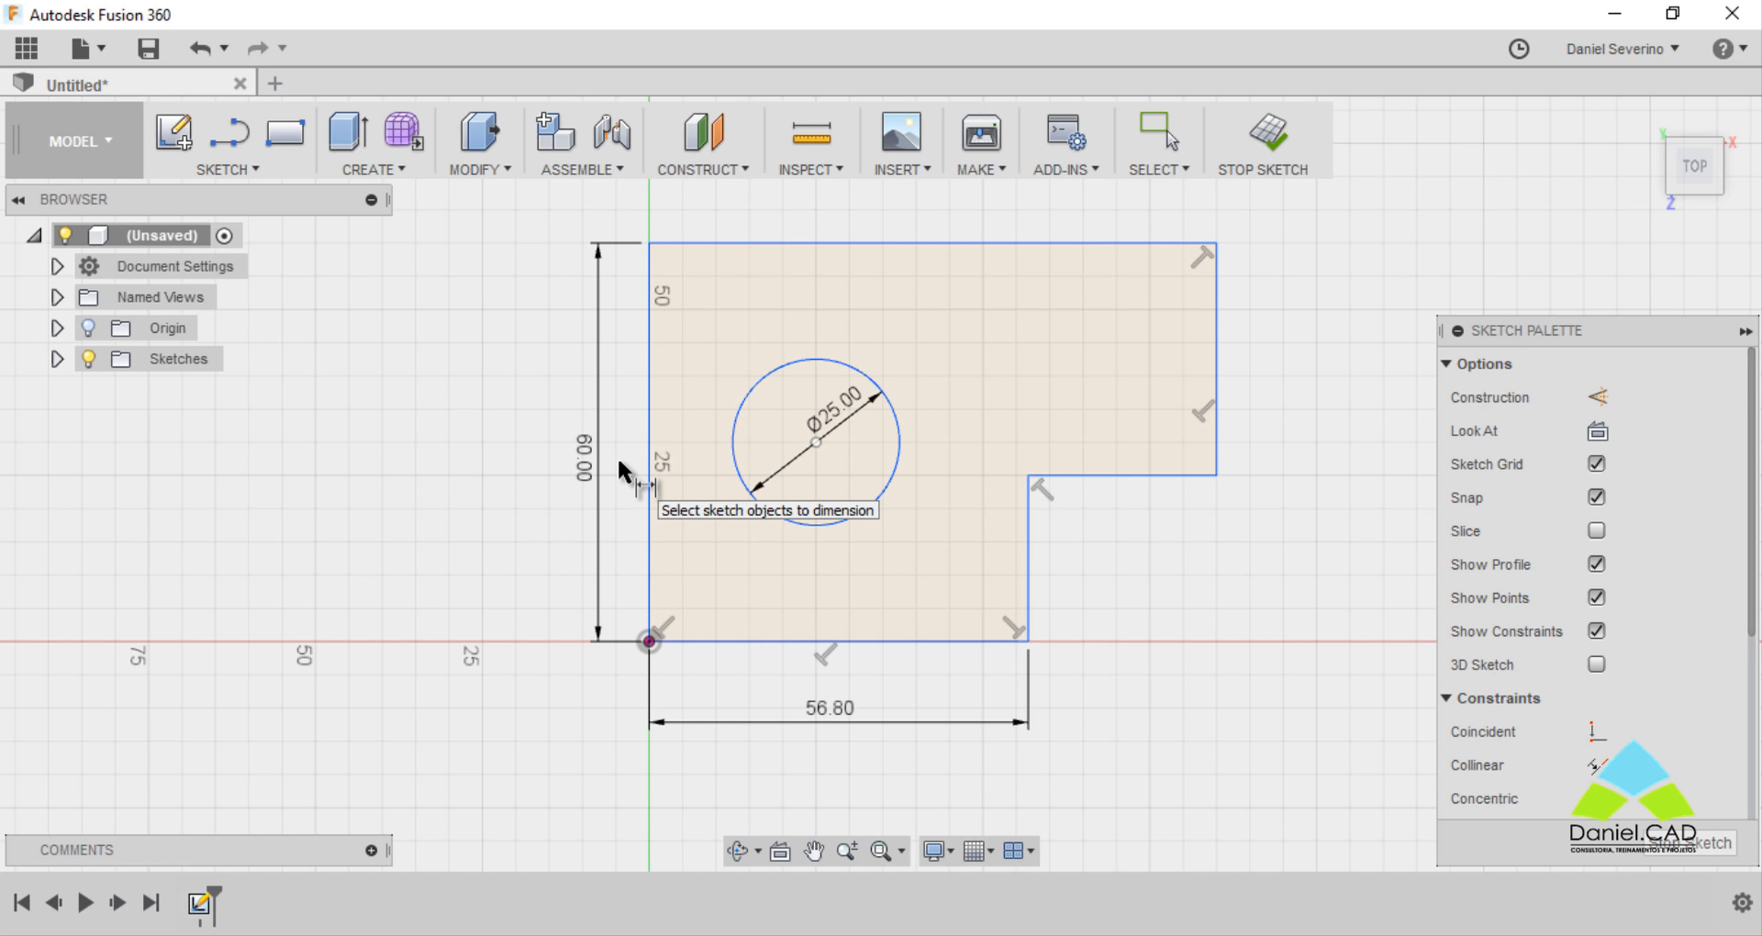
Dimension the distance between the profile's top edge and the horizontal step edge, setting it to 20 mm.
click(1081, 241)
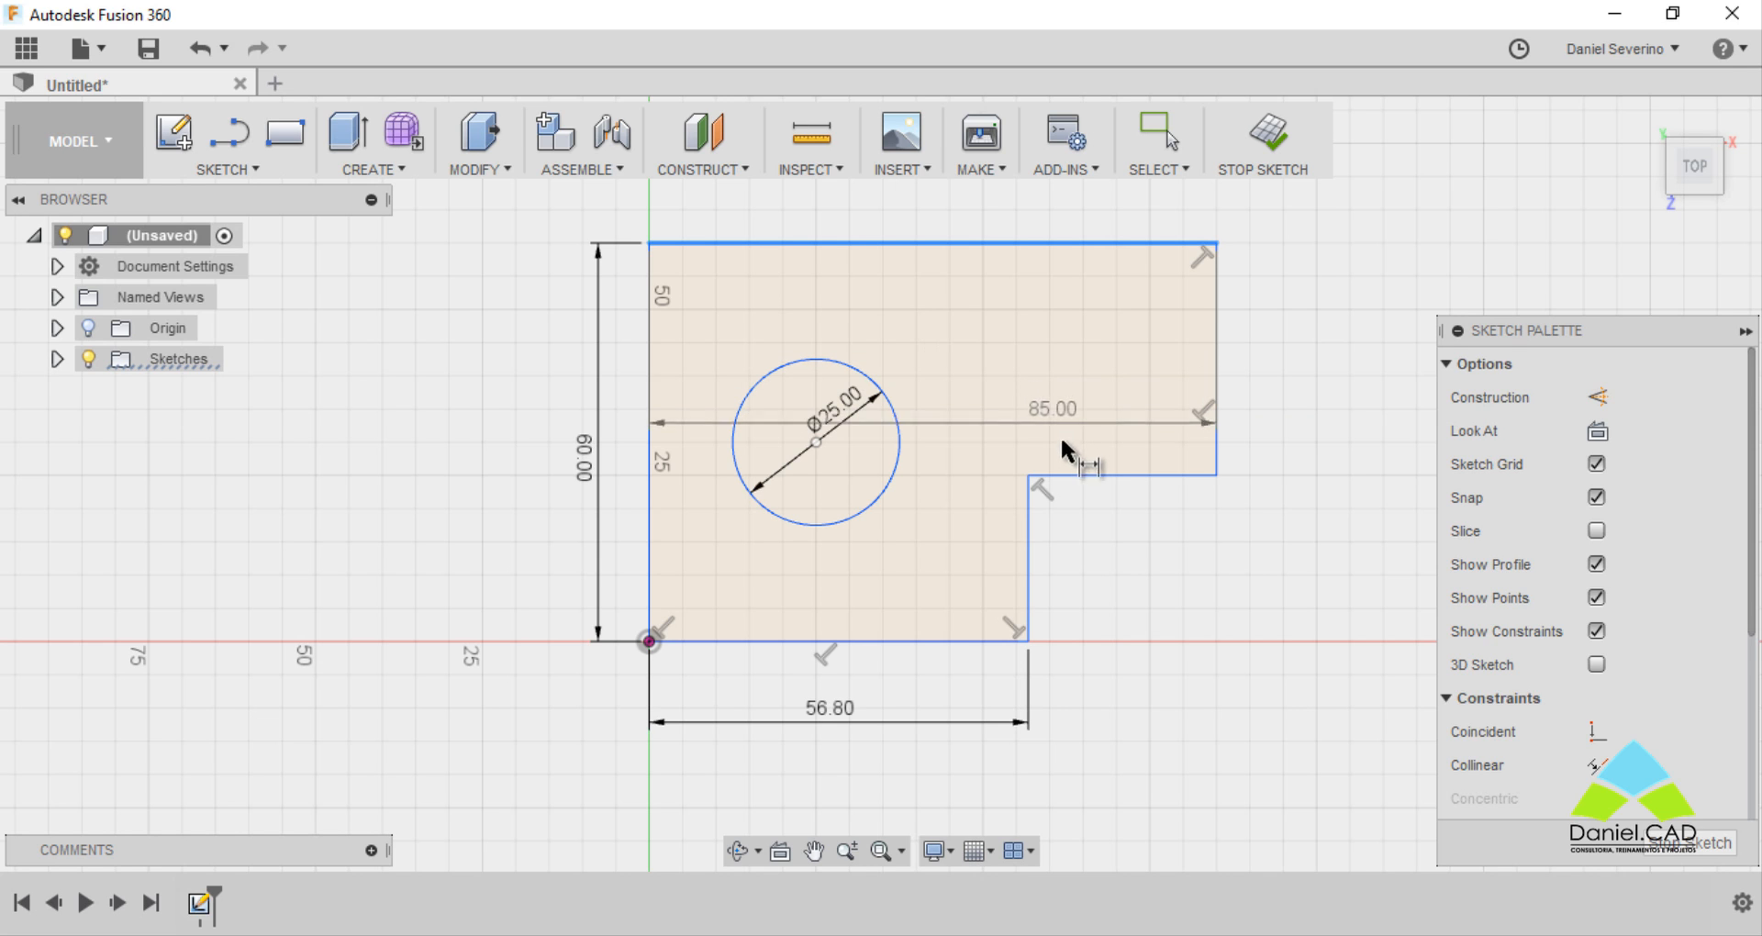
click(1102, 470)
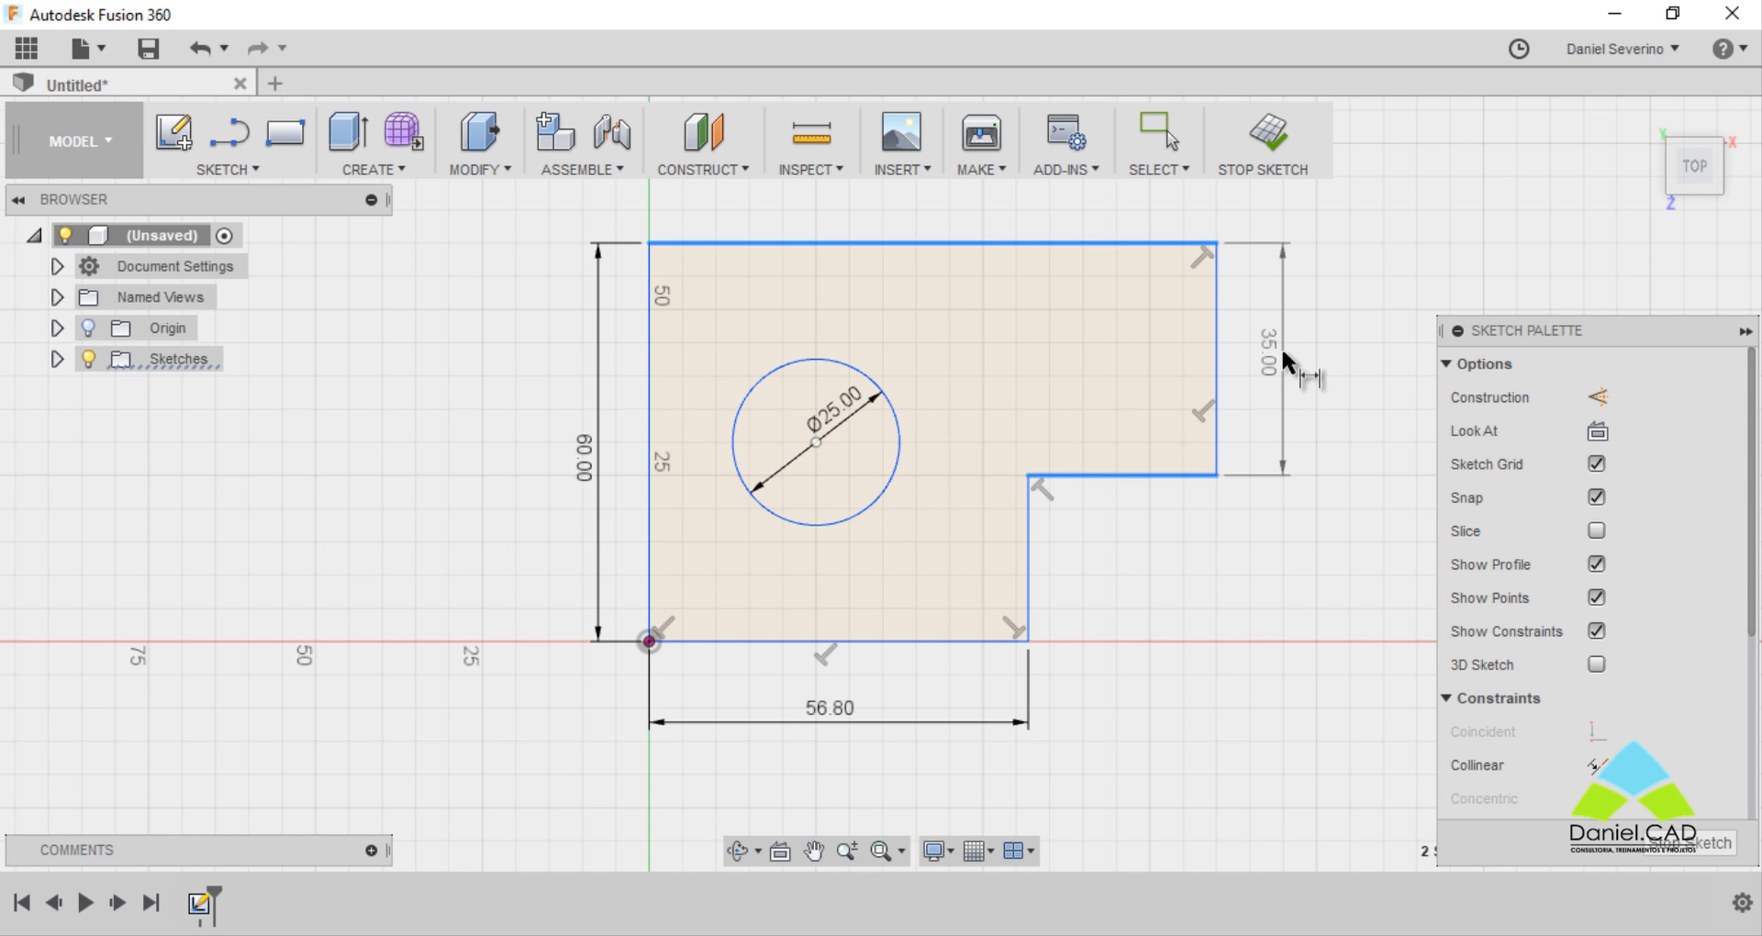
click(1285, 353)
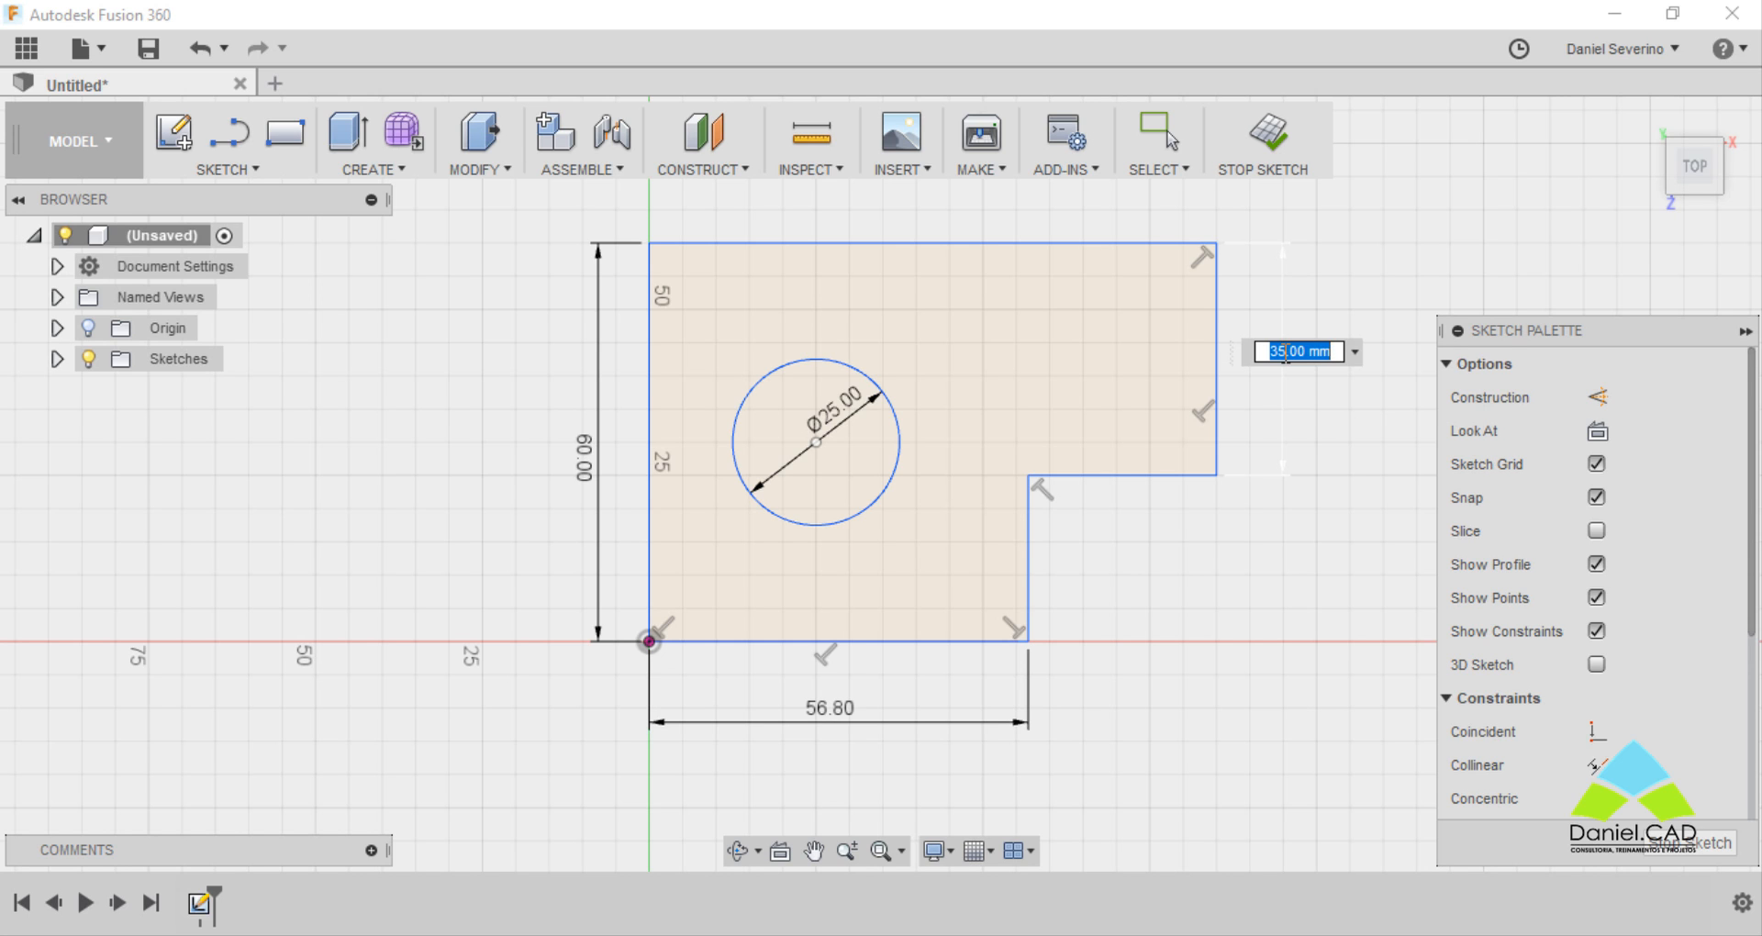
text(20)
key(Return)
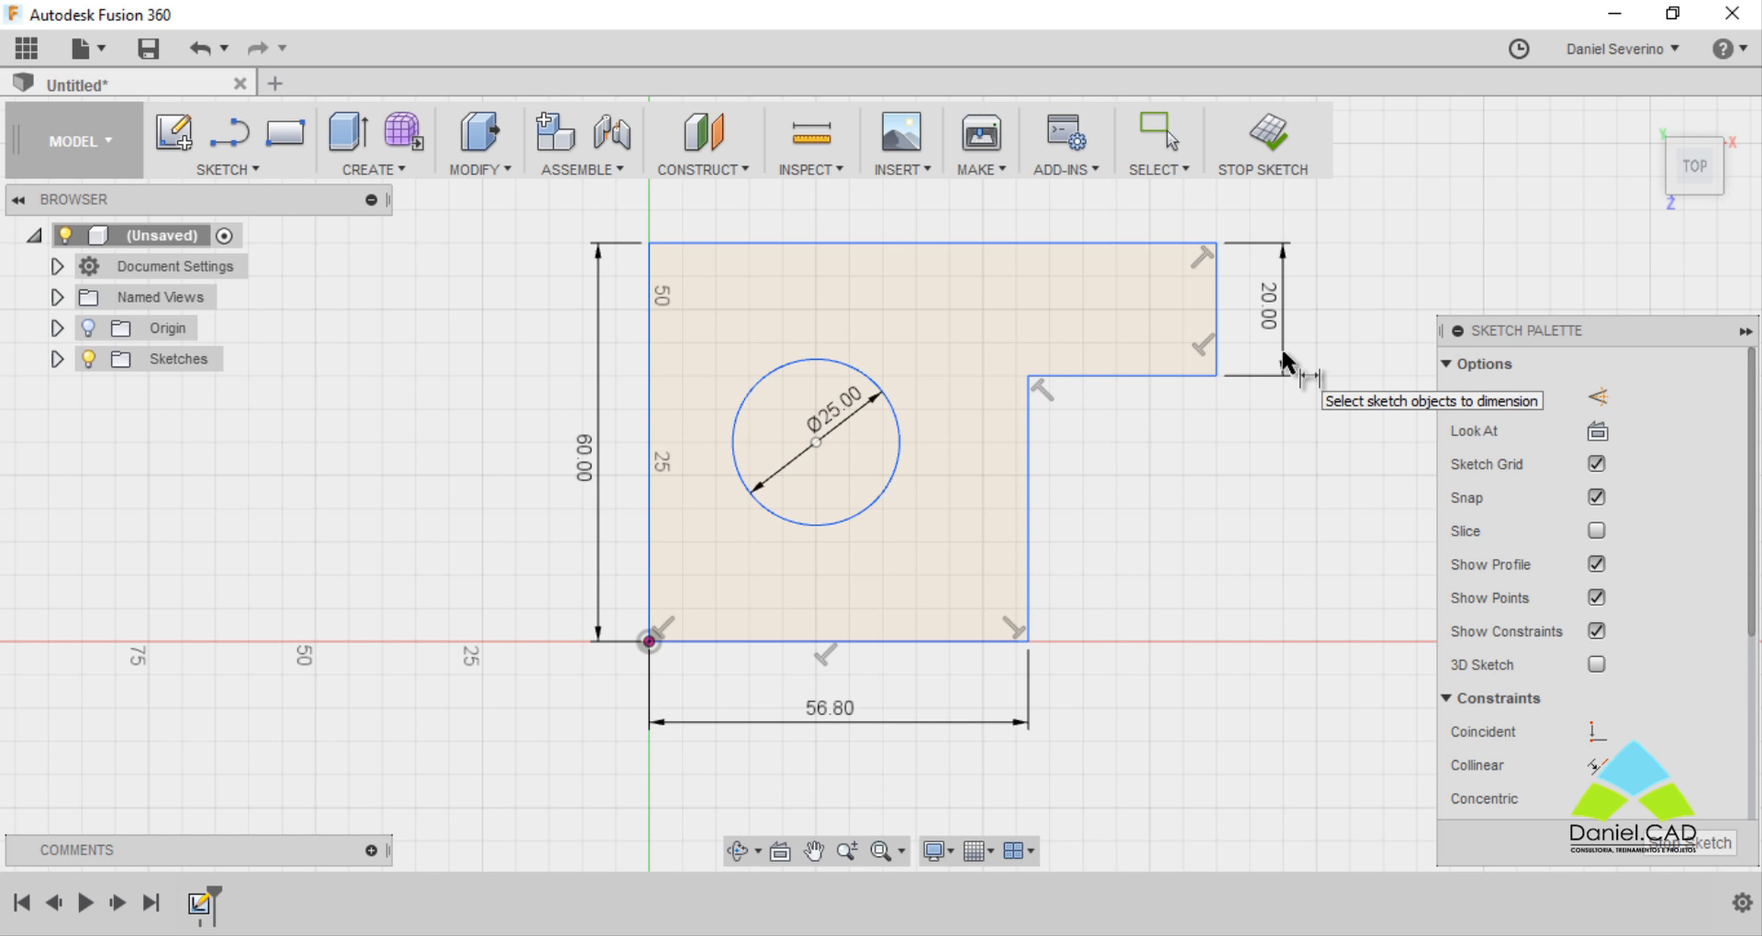
click(646, 393)
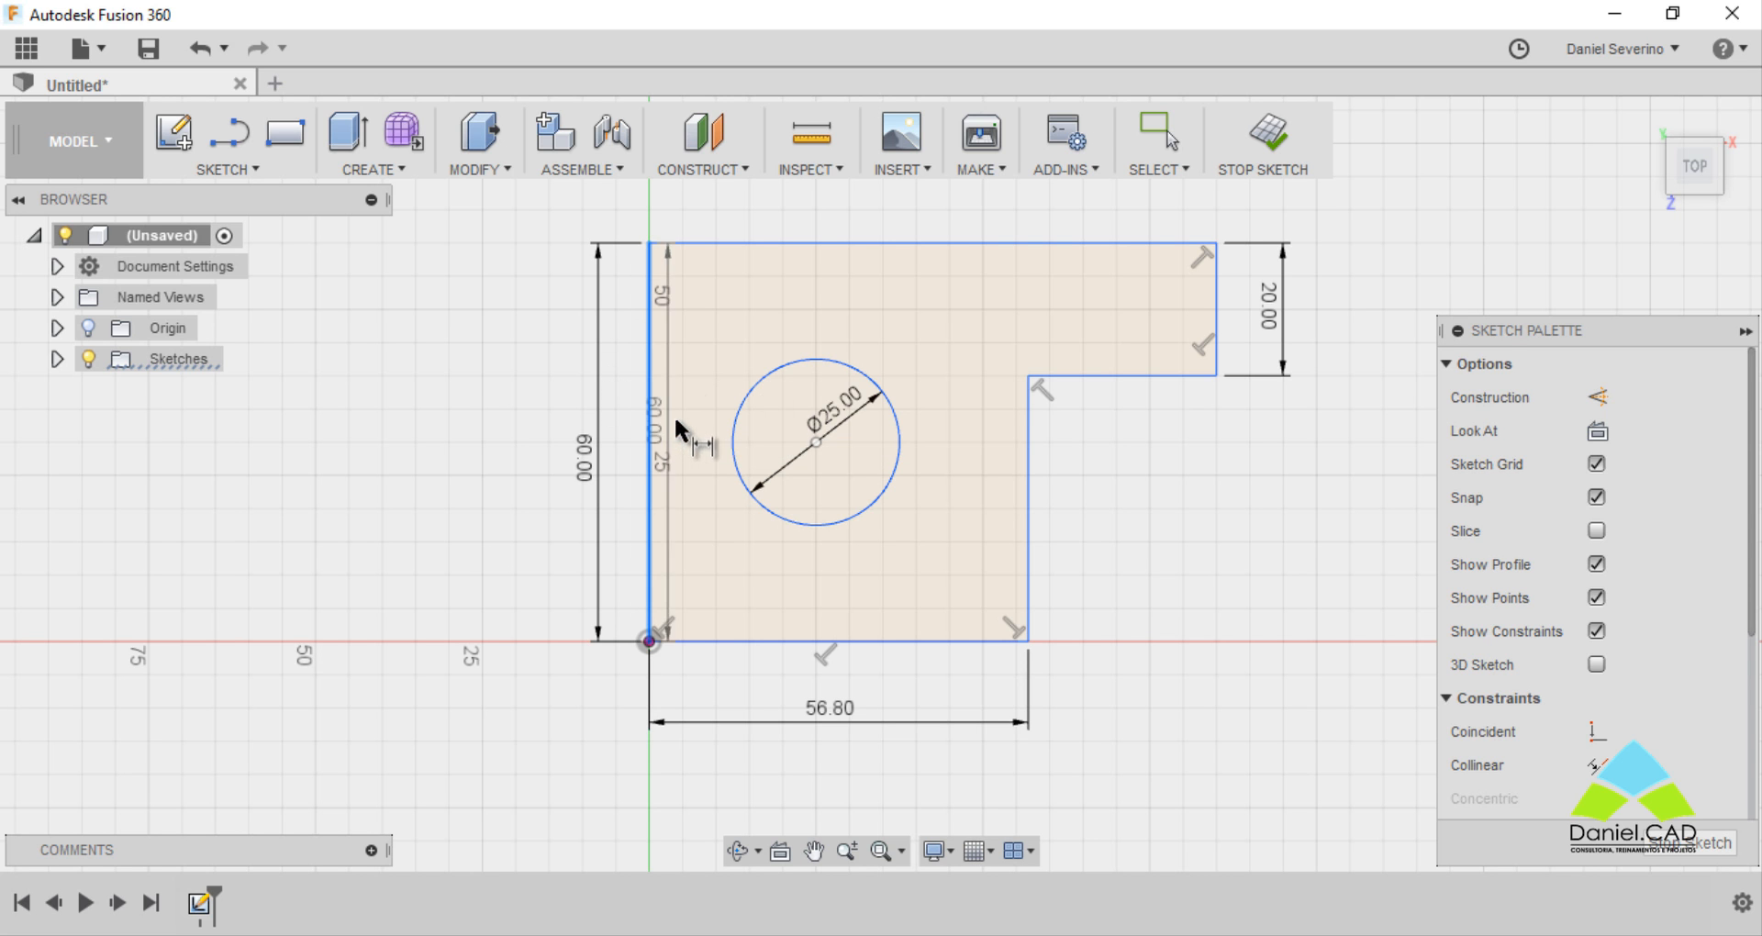
click(734, 433)
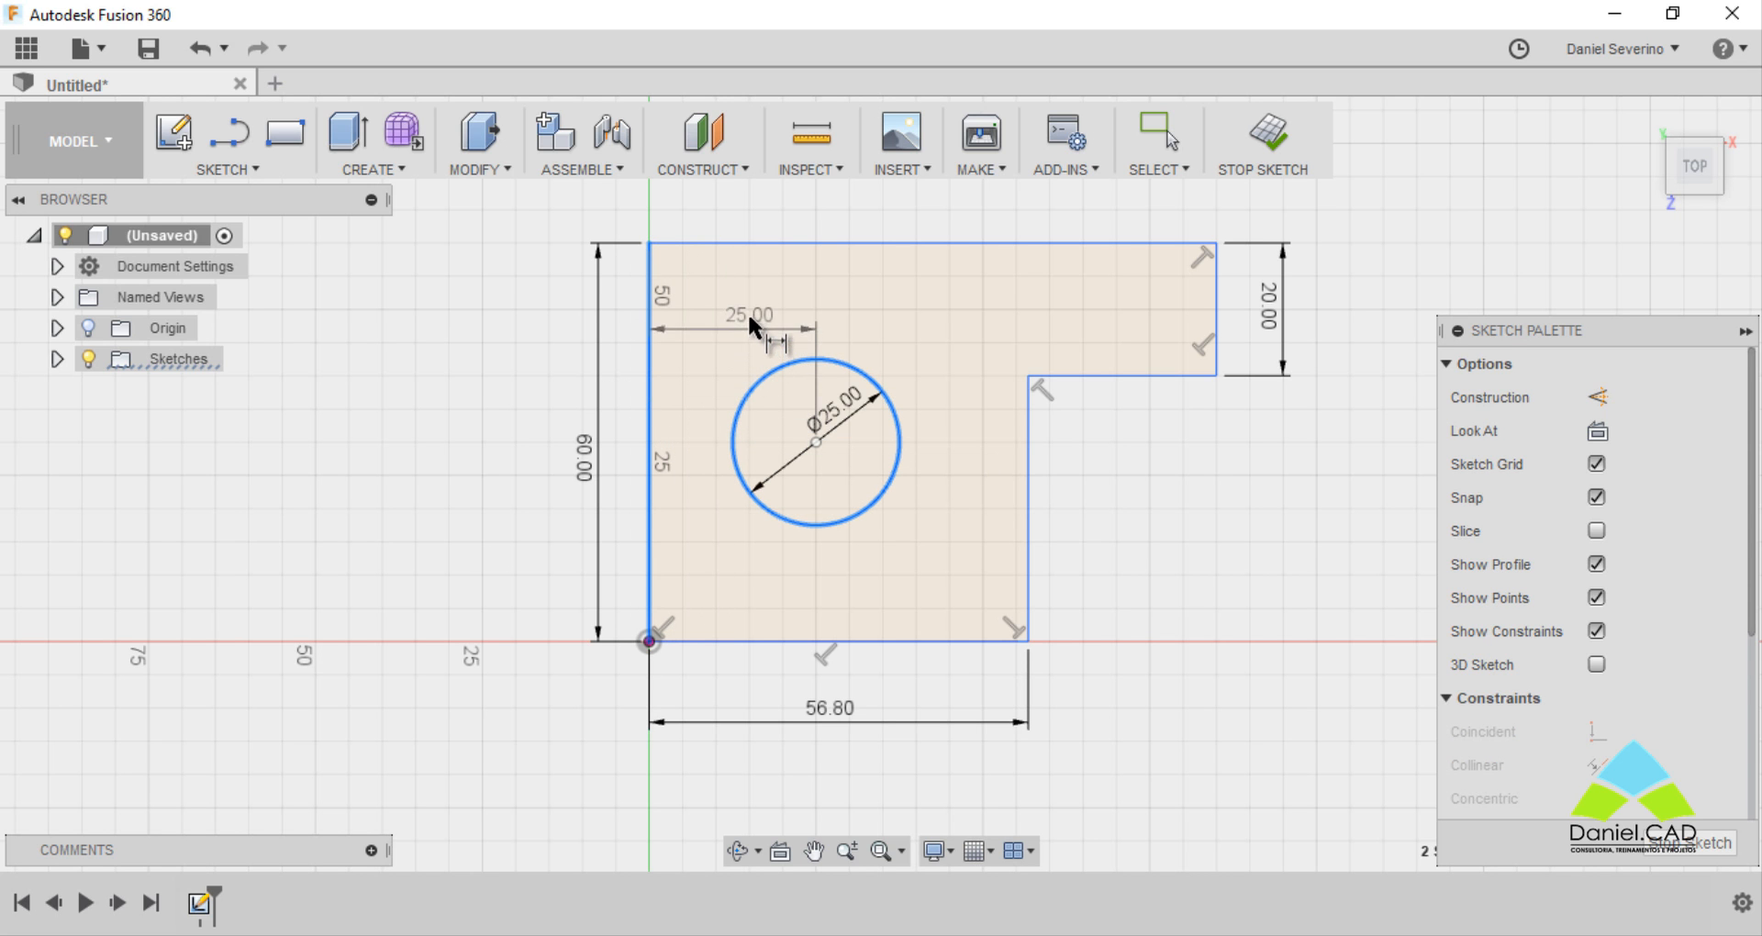
middle_drag(741, 211, 736, 268)
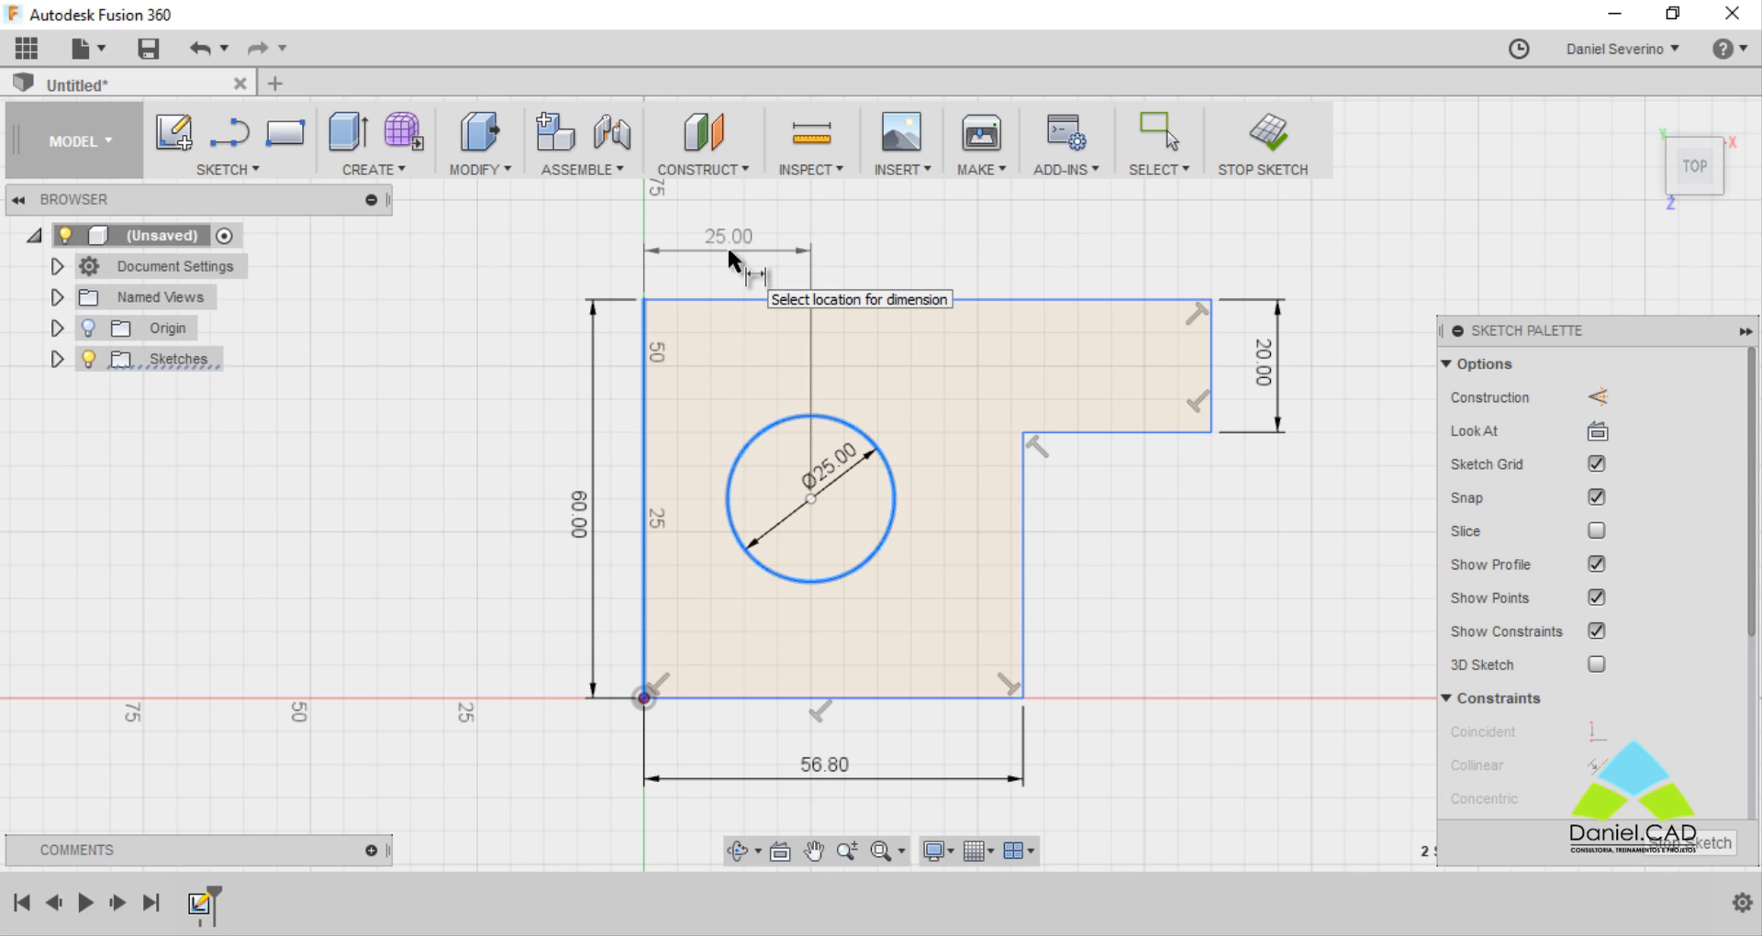
key(Escape)
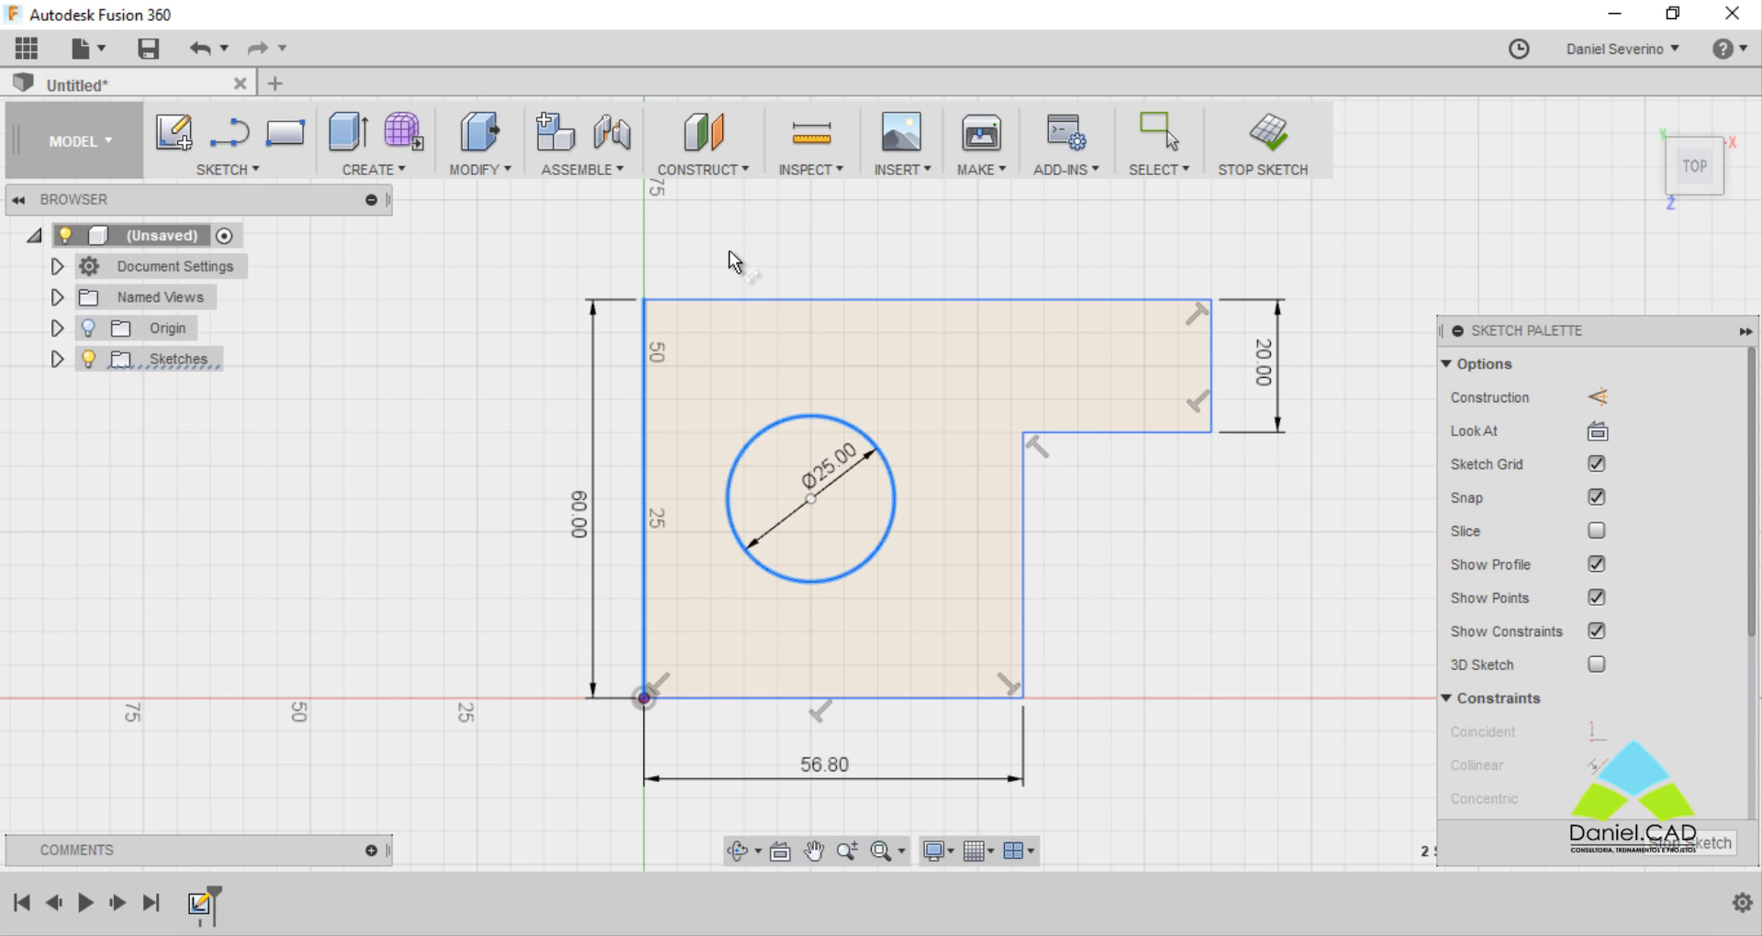
click(726, 253)
key(d)
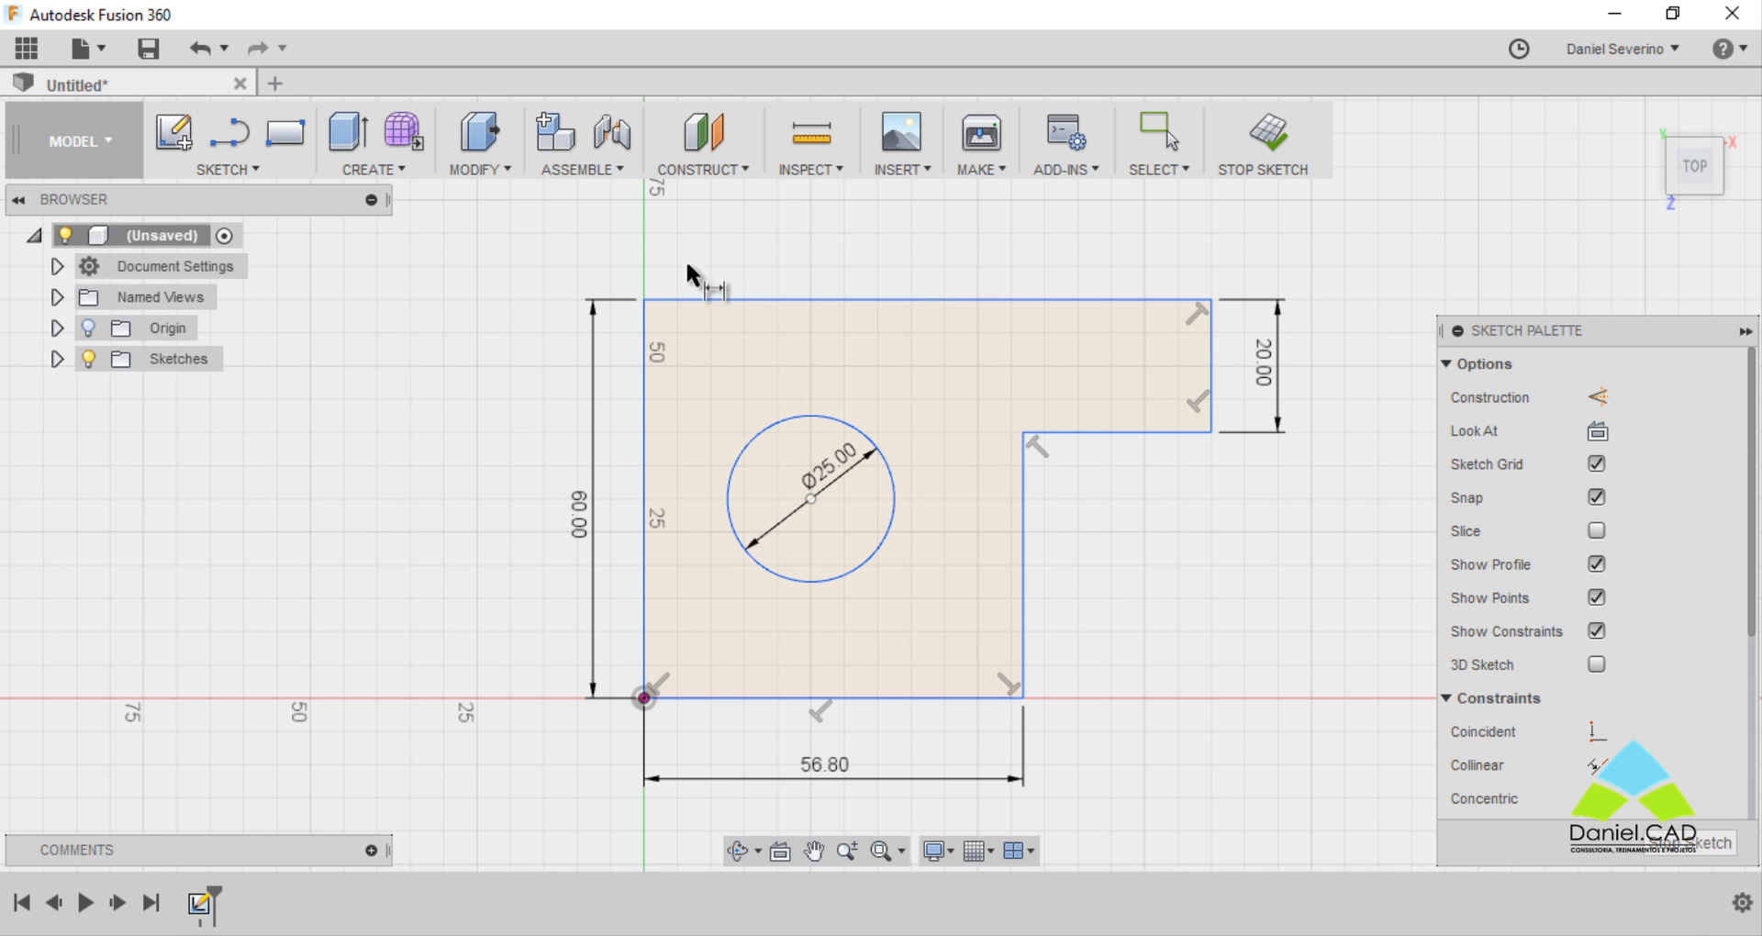
click(645, 300)
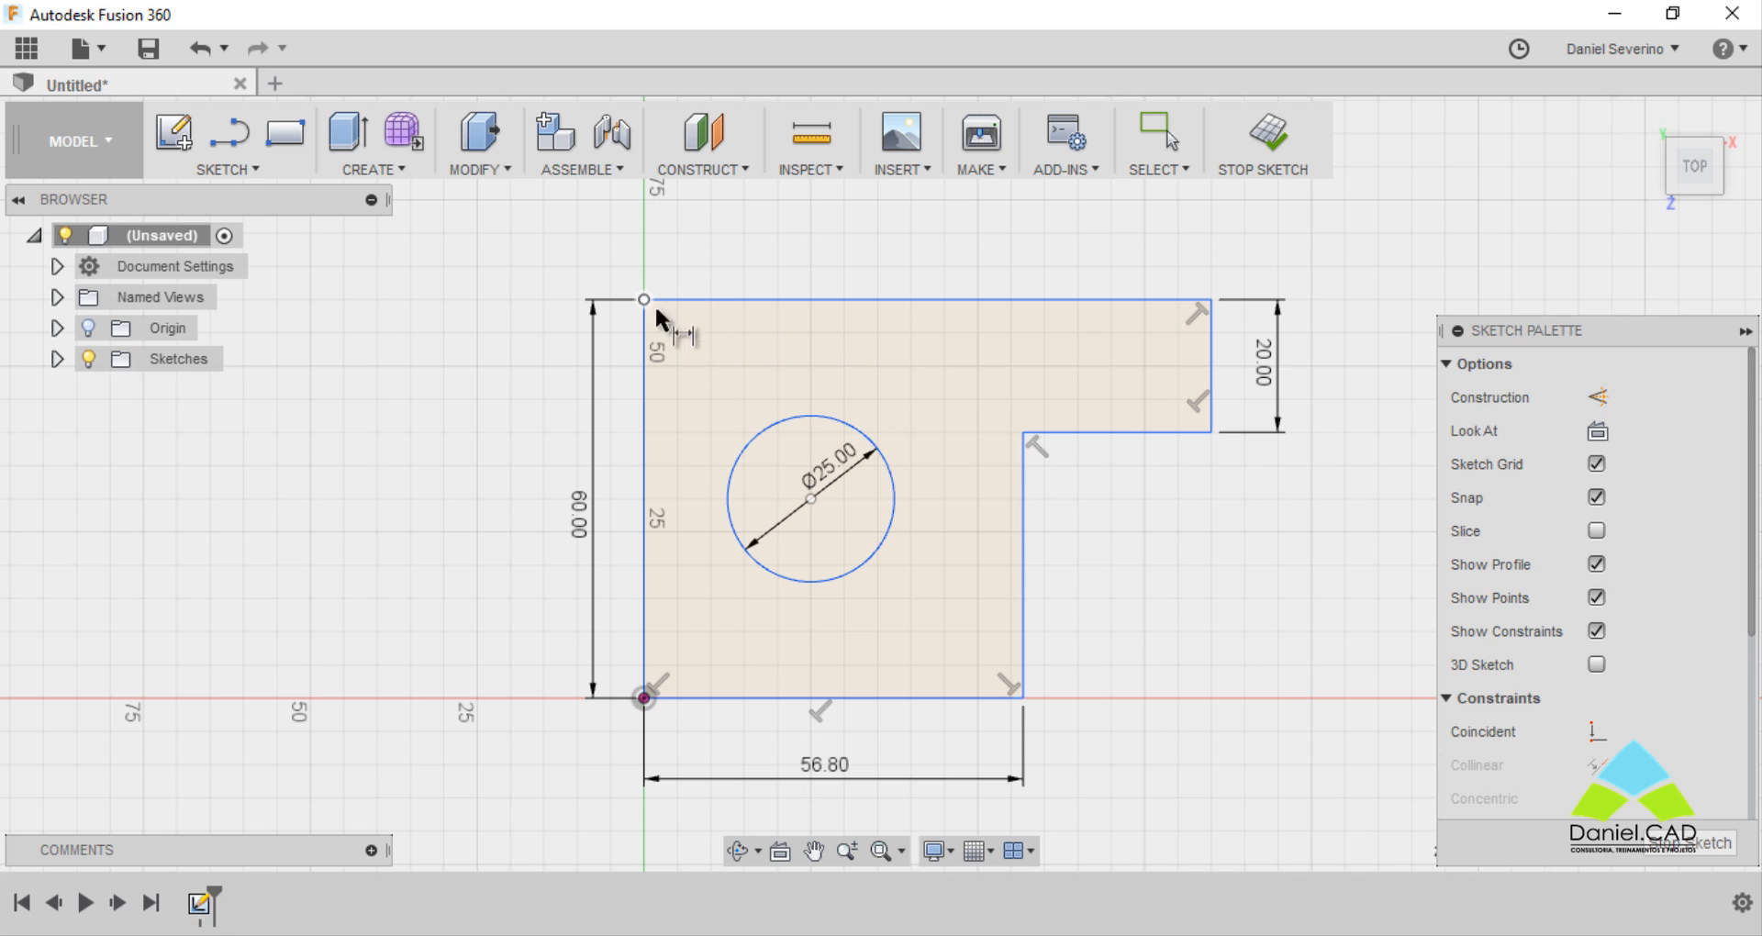
click(765, 425)
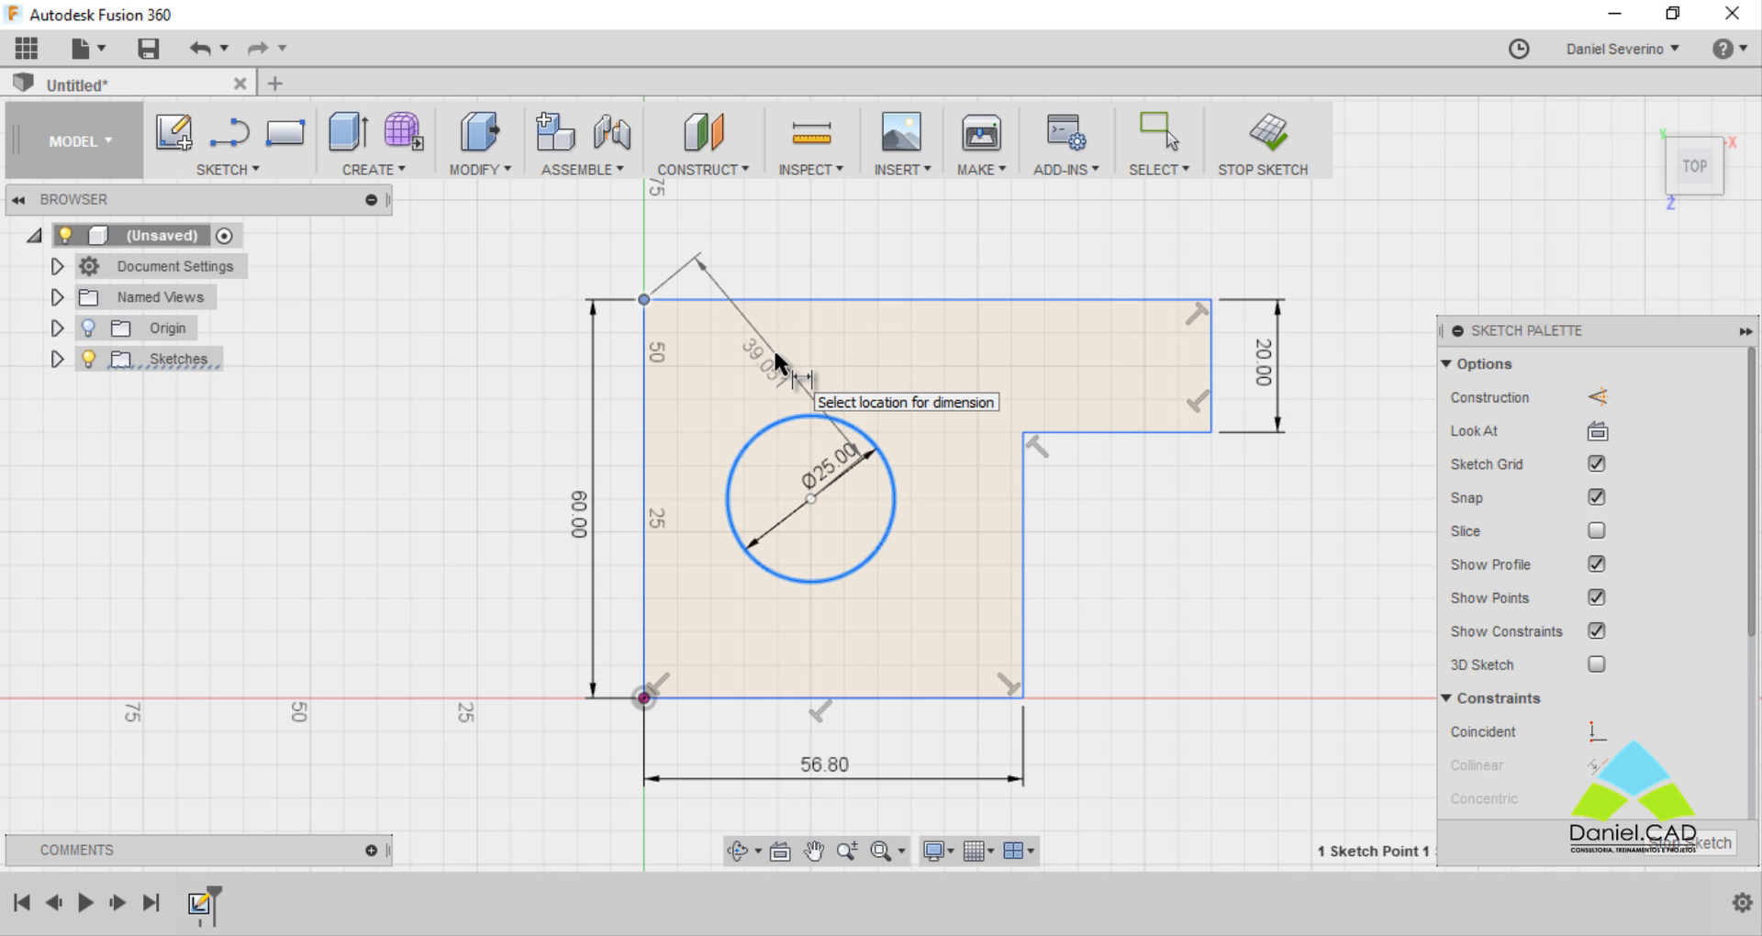
key(Escape)
Dimension the circle's horizontal distance from the profile's left edge and set it to 32 mm.
key(d)
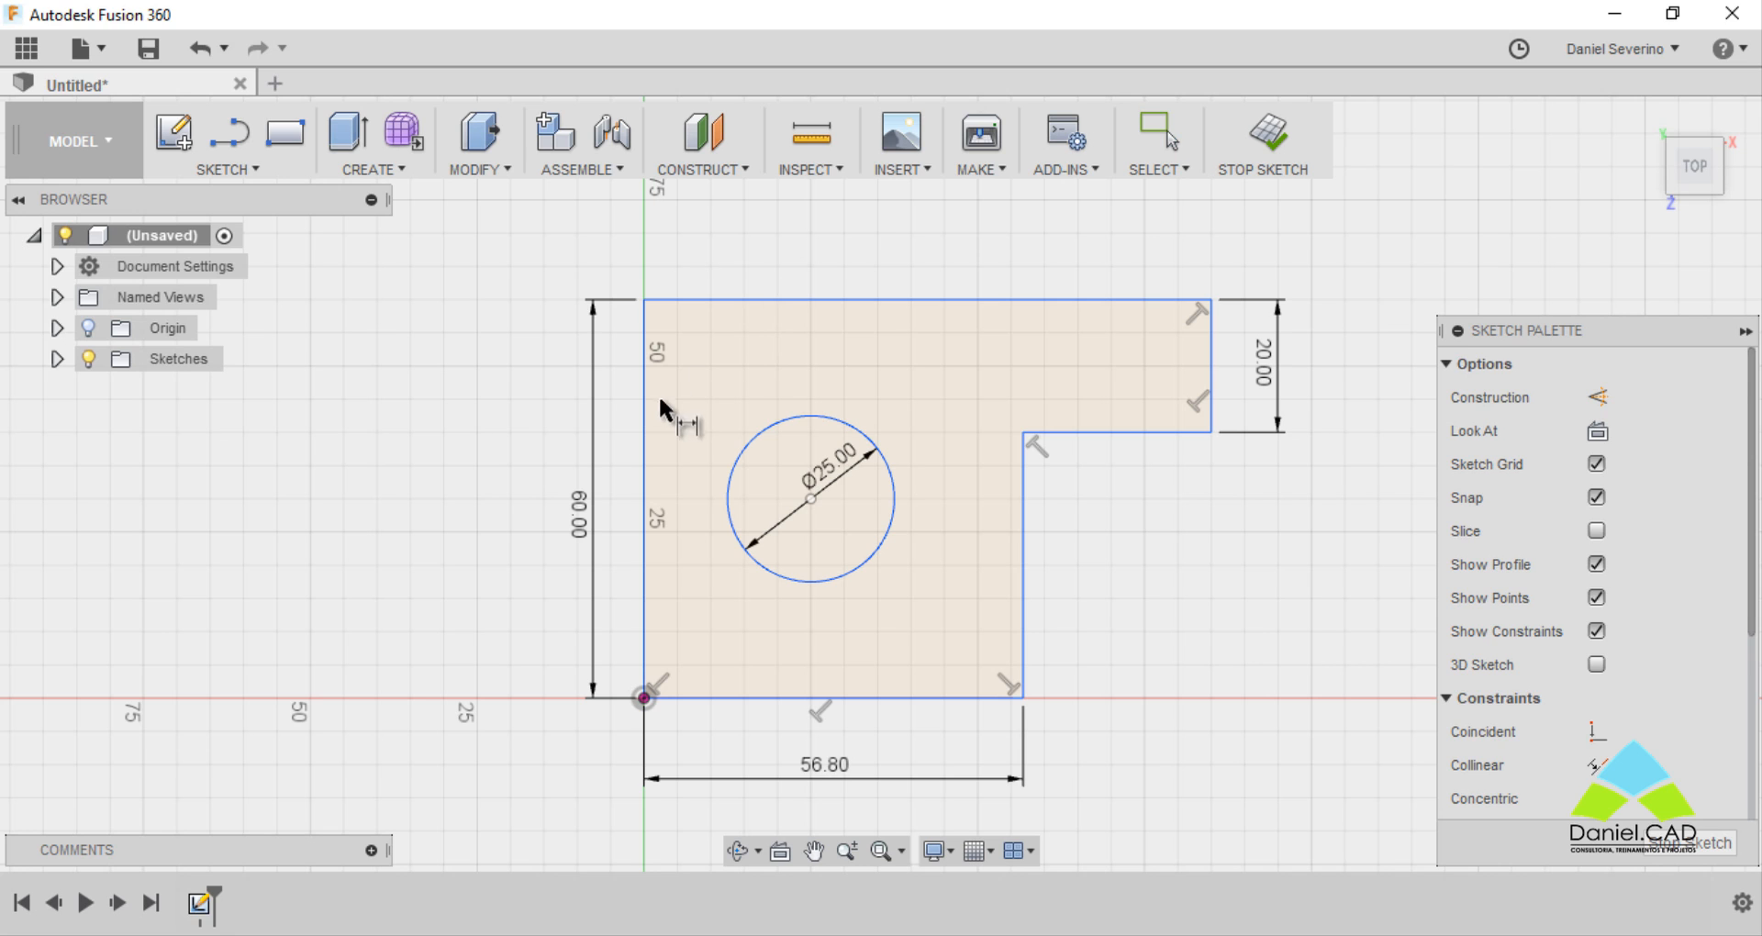
click(644, 404)
click(752, 436)
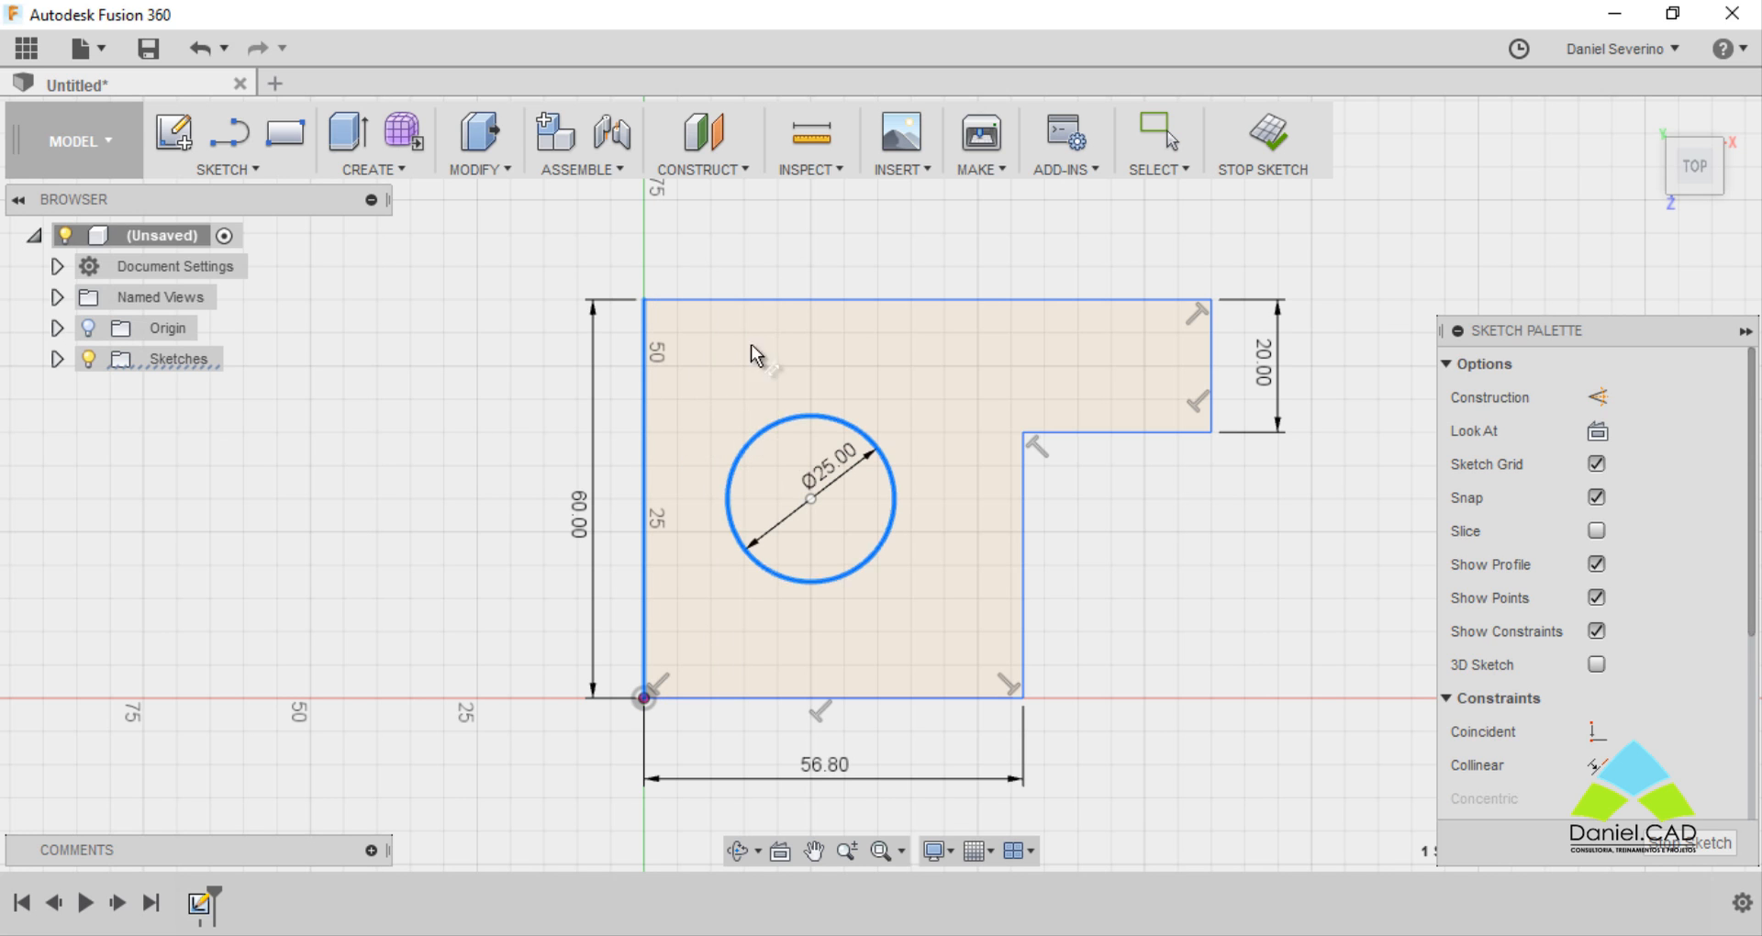
click(736, 244)
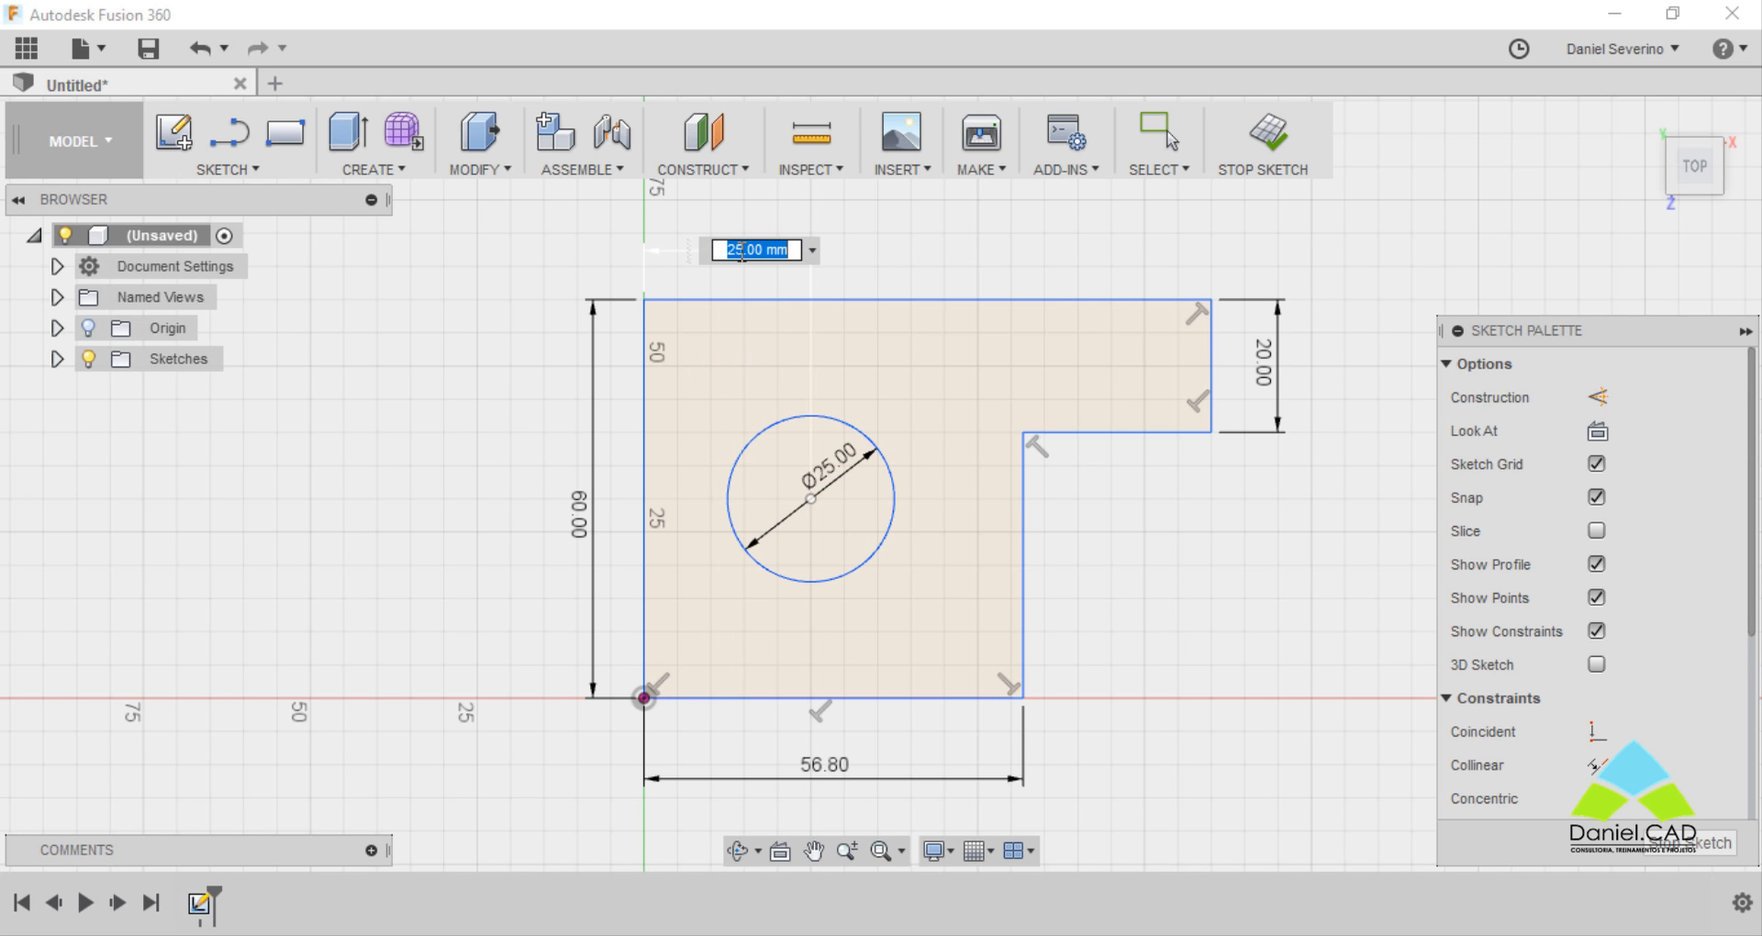
text(32)
key(Return)
Dimension the circle's vertical distance from the profile's top edge, set it to 28 mm, and end the dimension command.
click(794, 435)
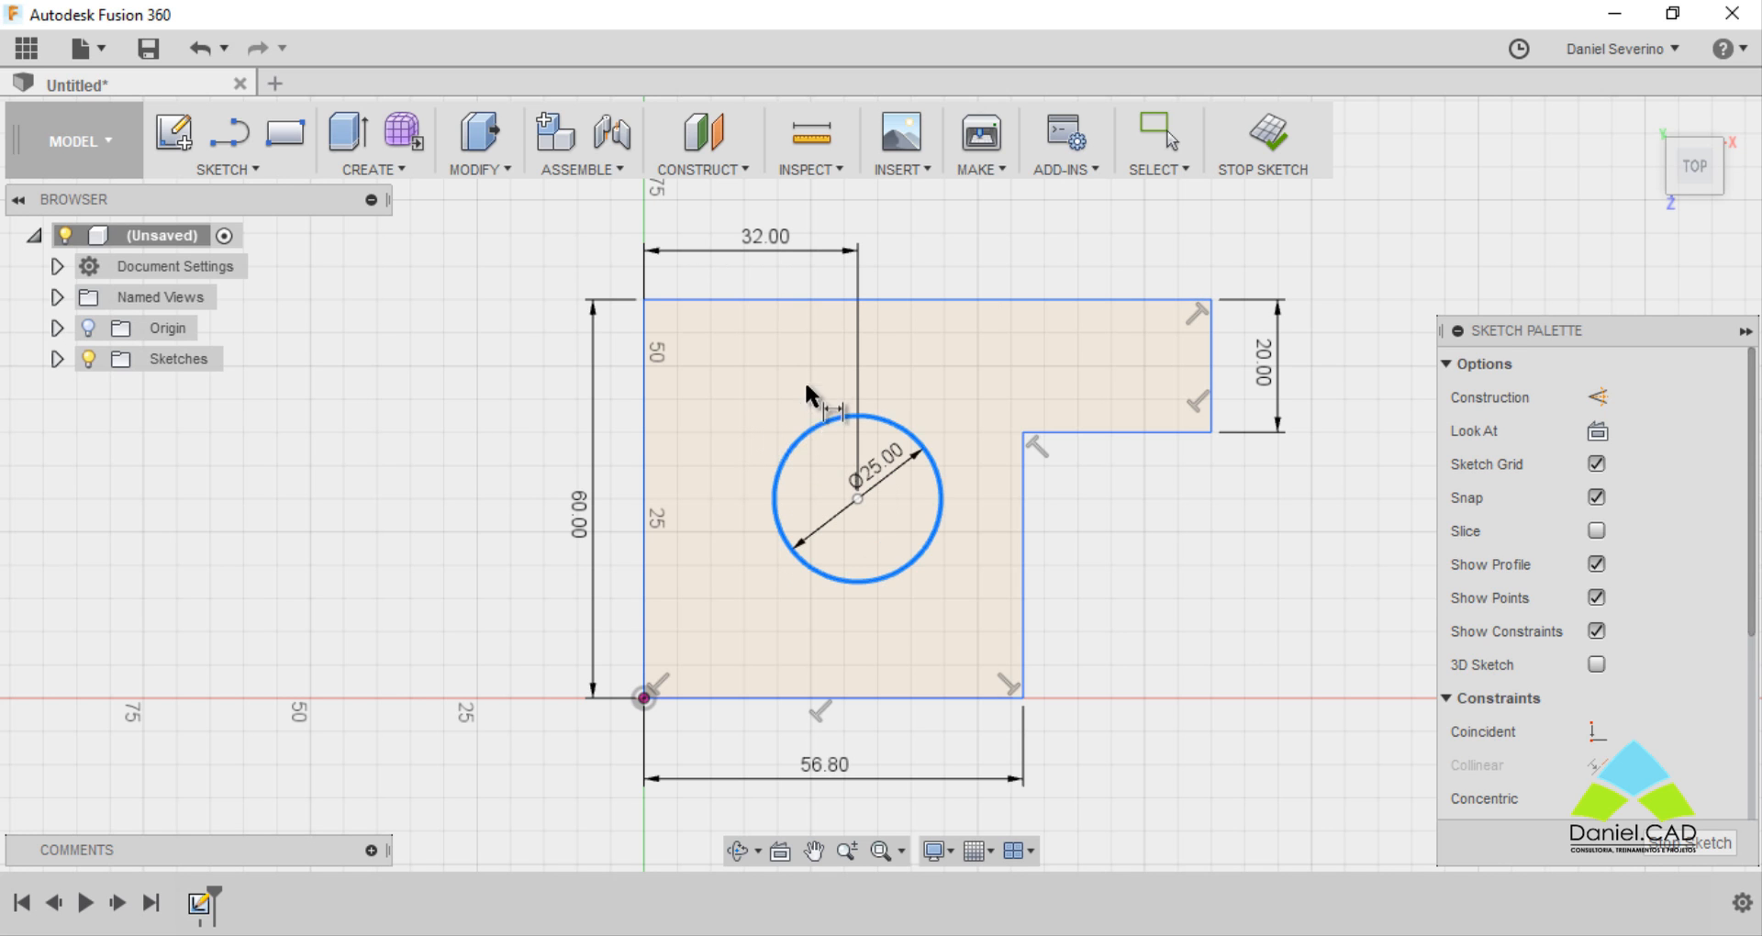
click(817, 300)
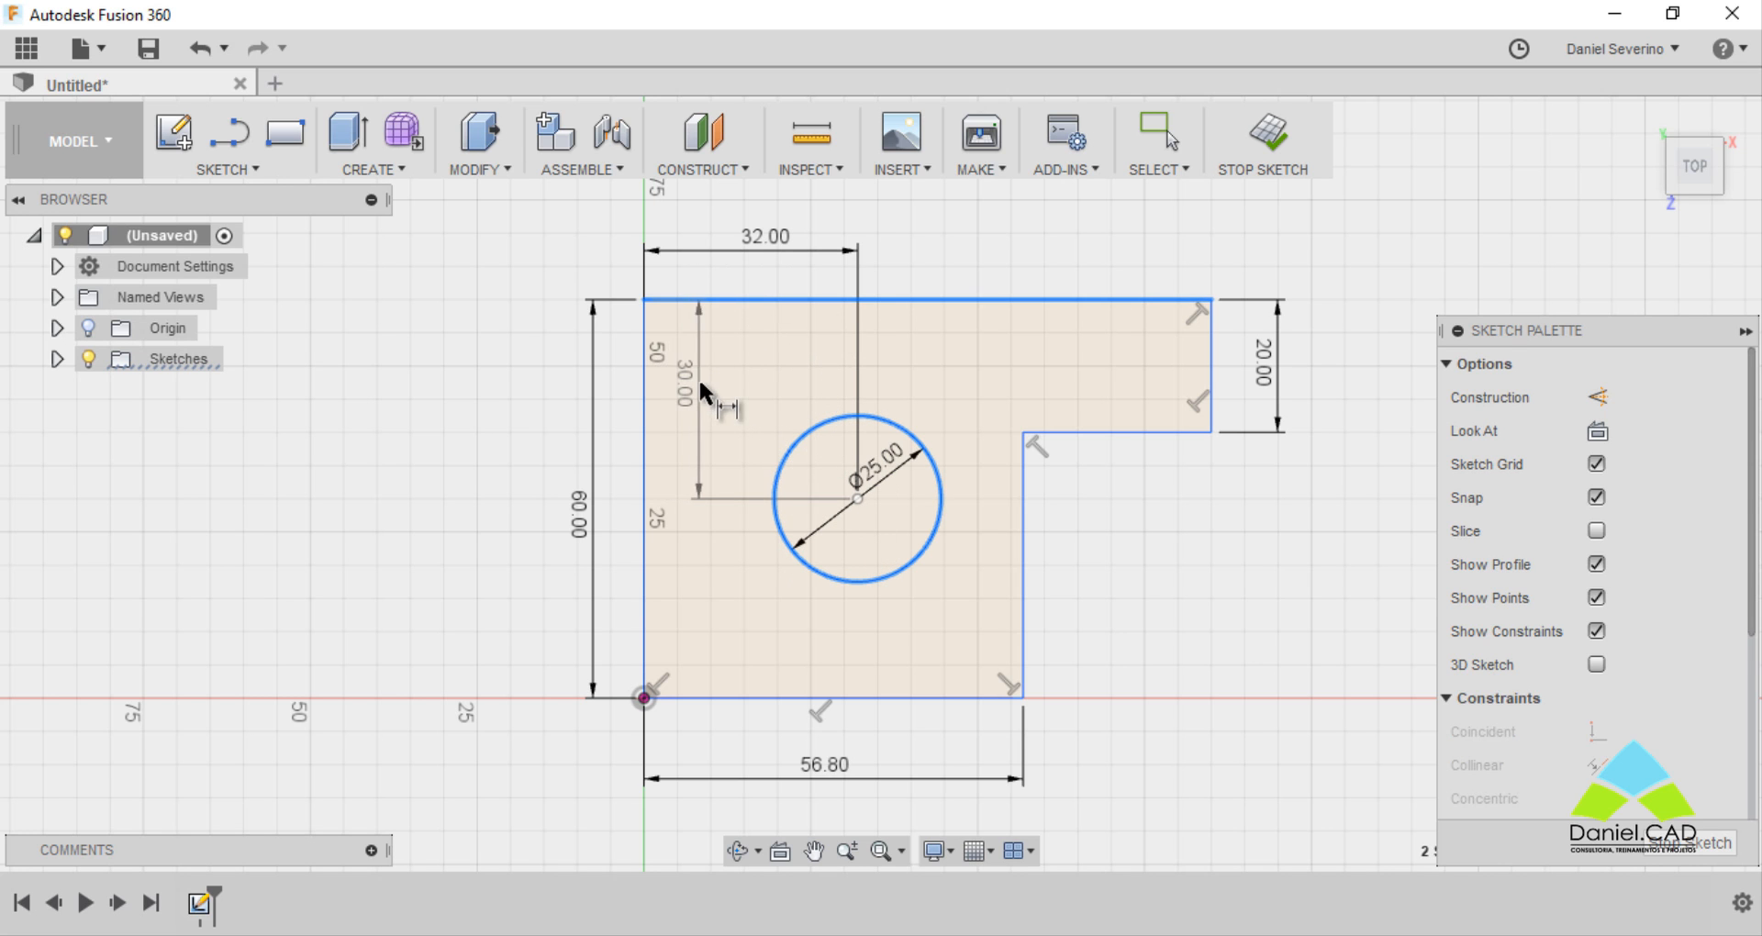
click(697, 377)
text(28)
key(Return)
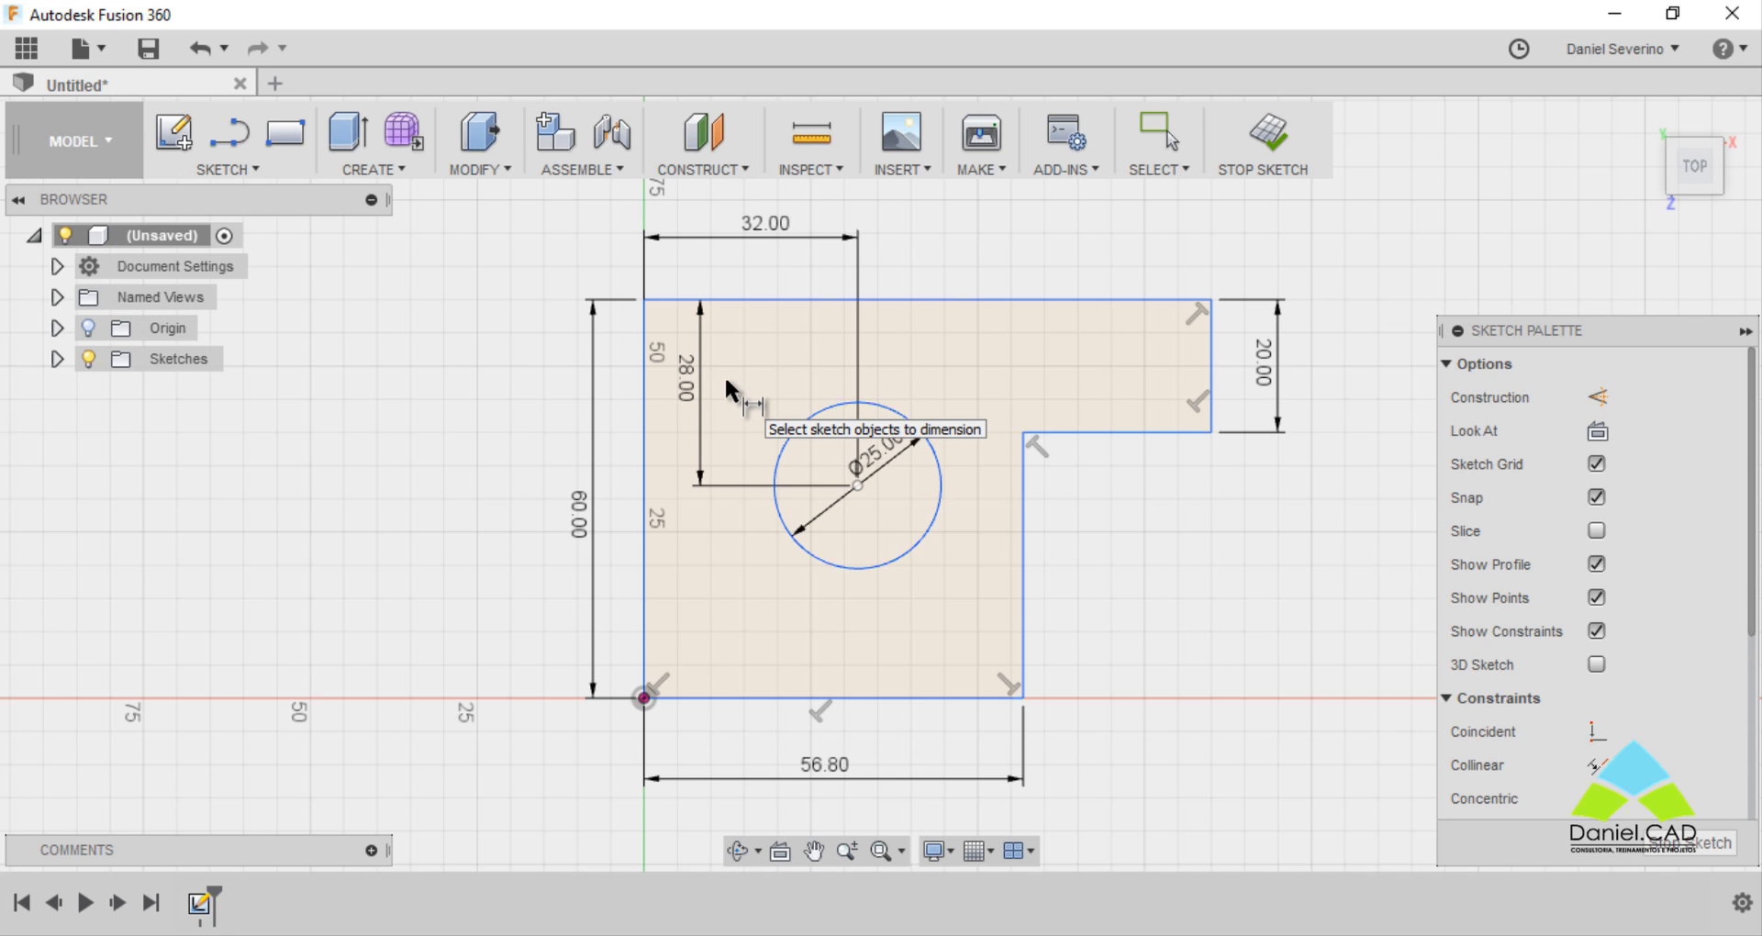
key(Escape)
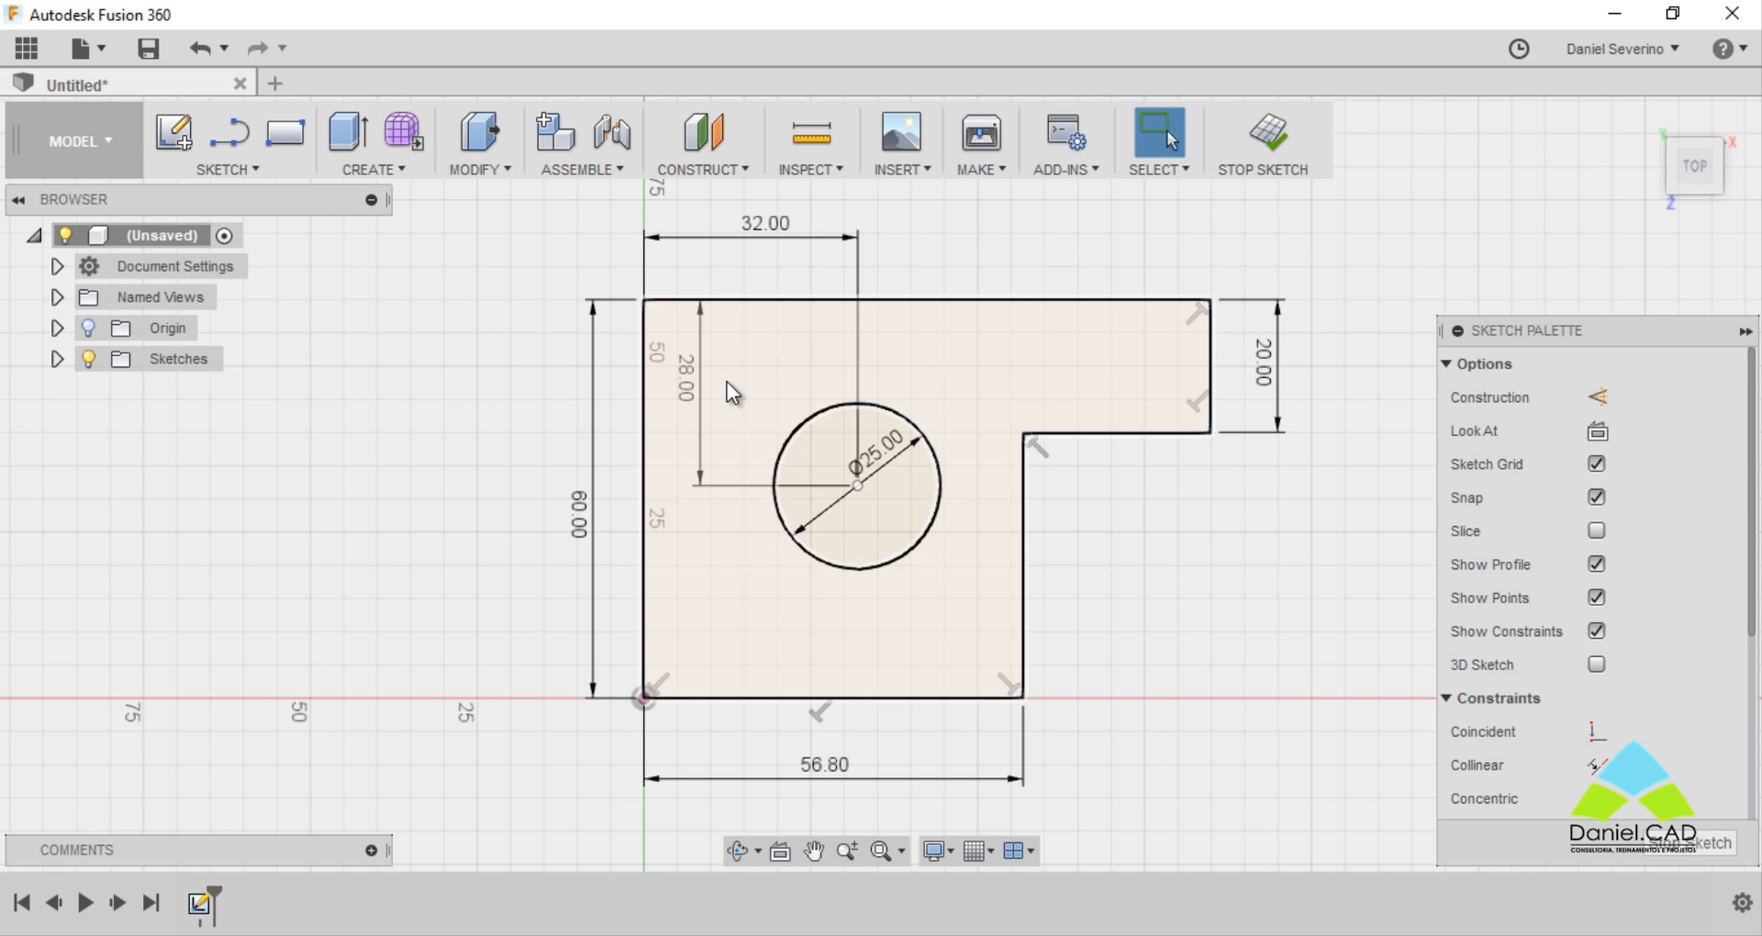
click(1025, 490)
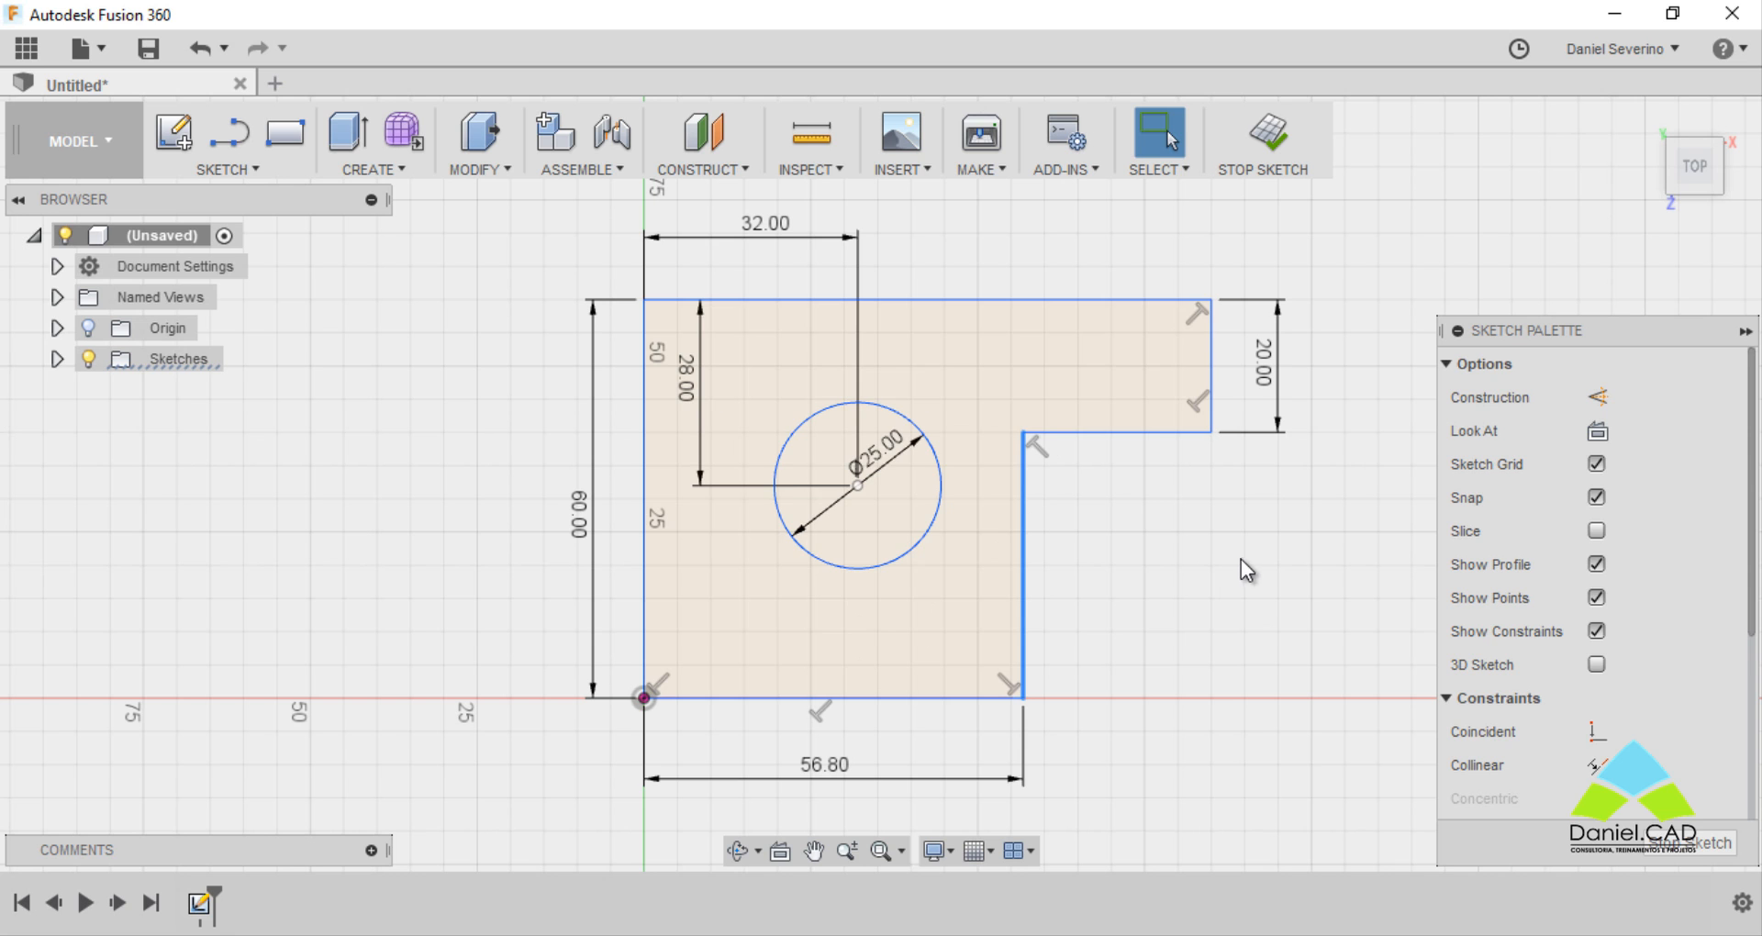
click(240, 170)
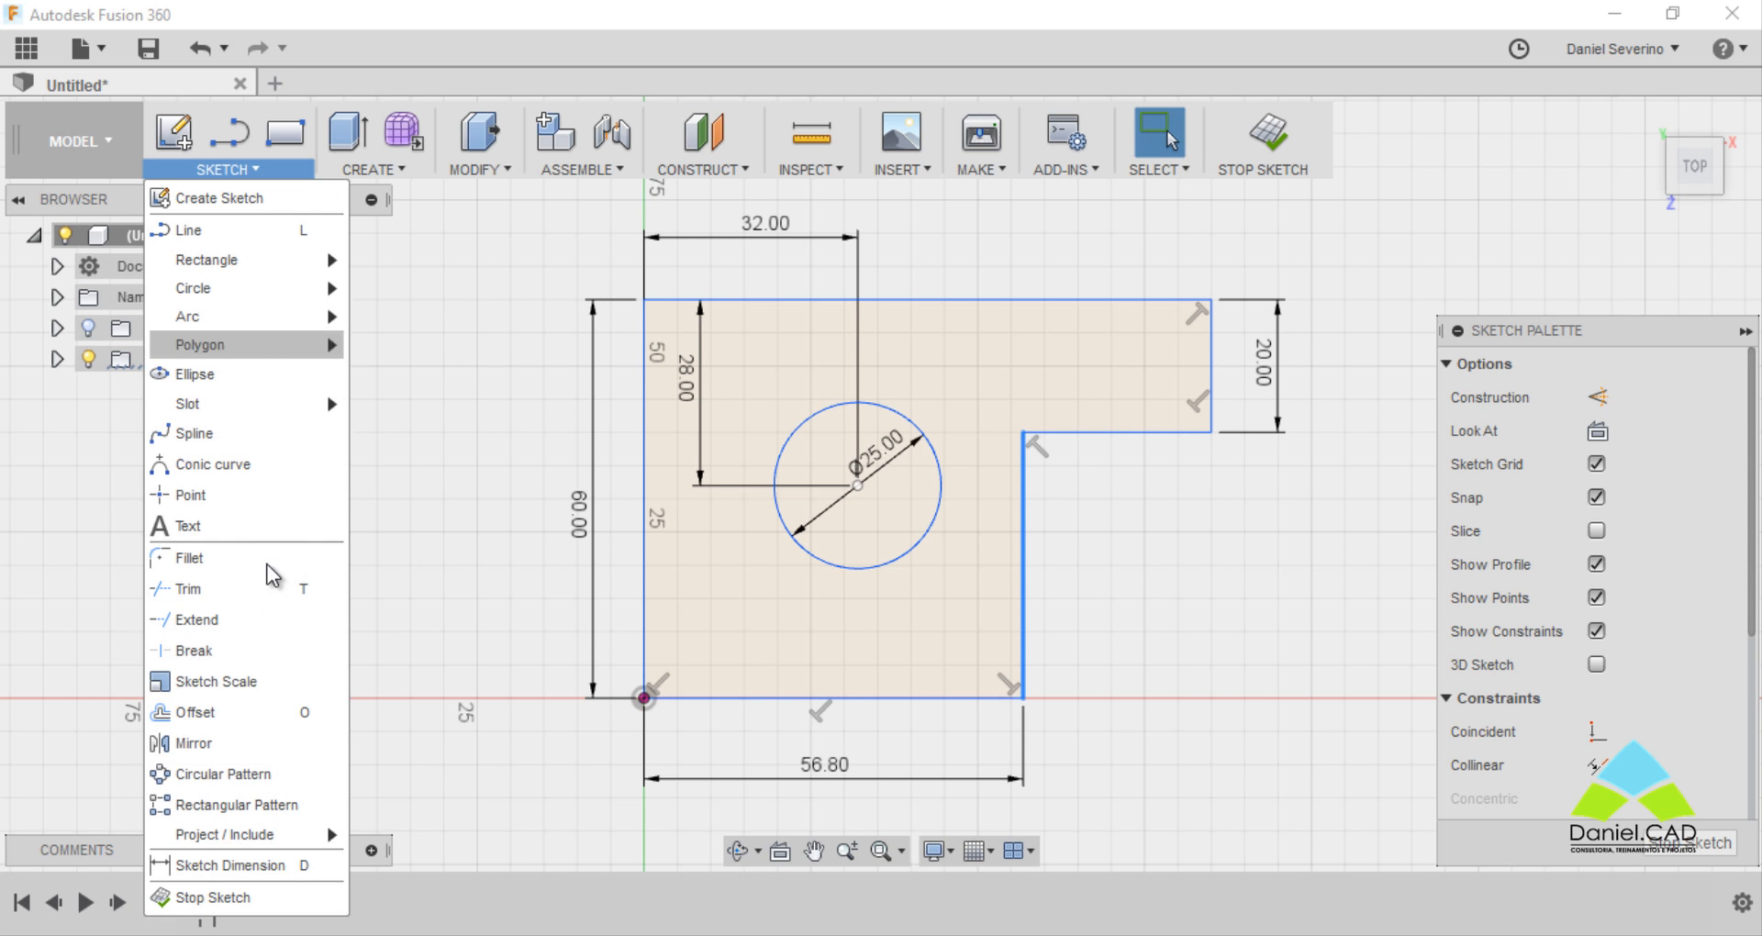
click(264, 863)
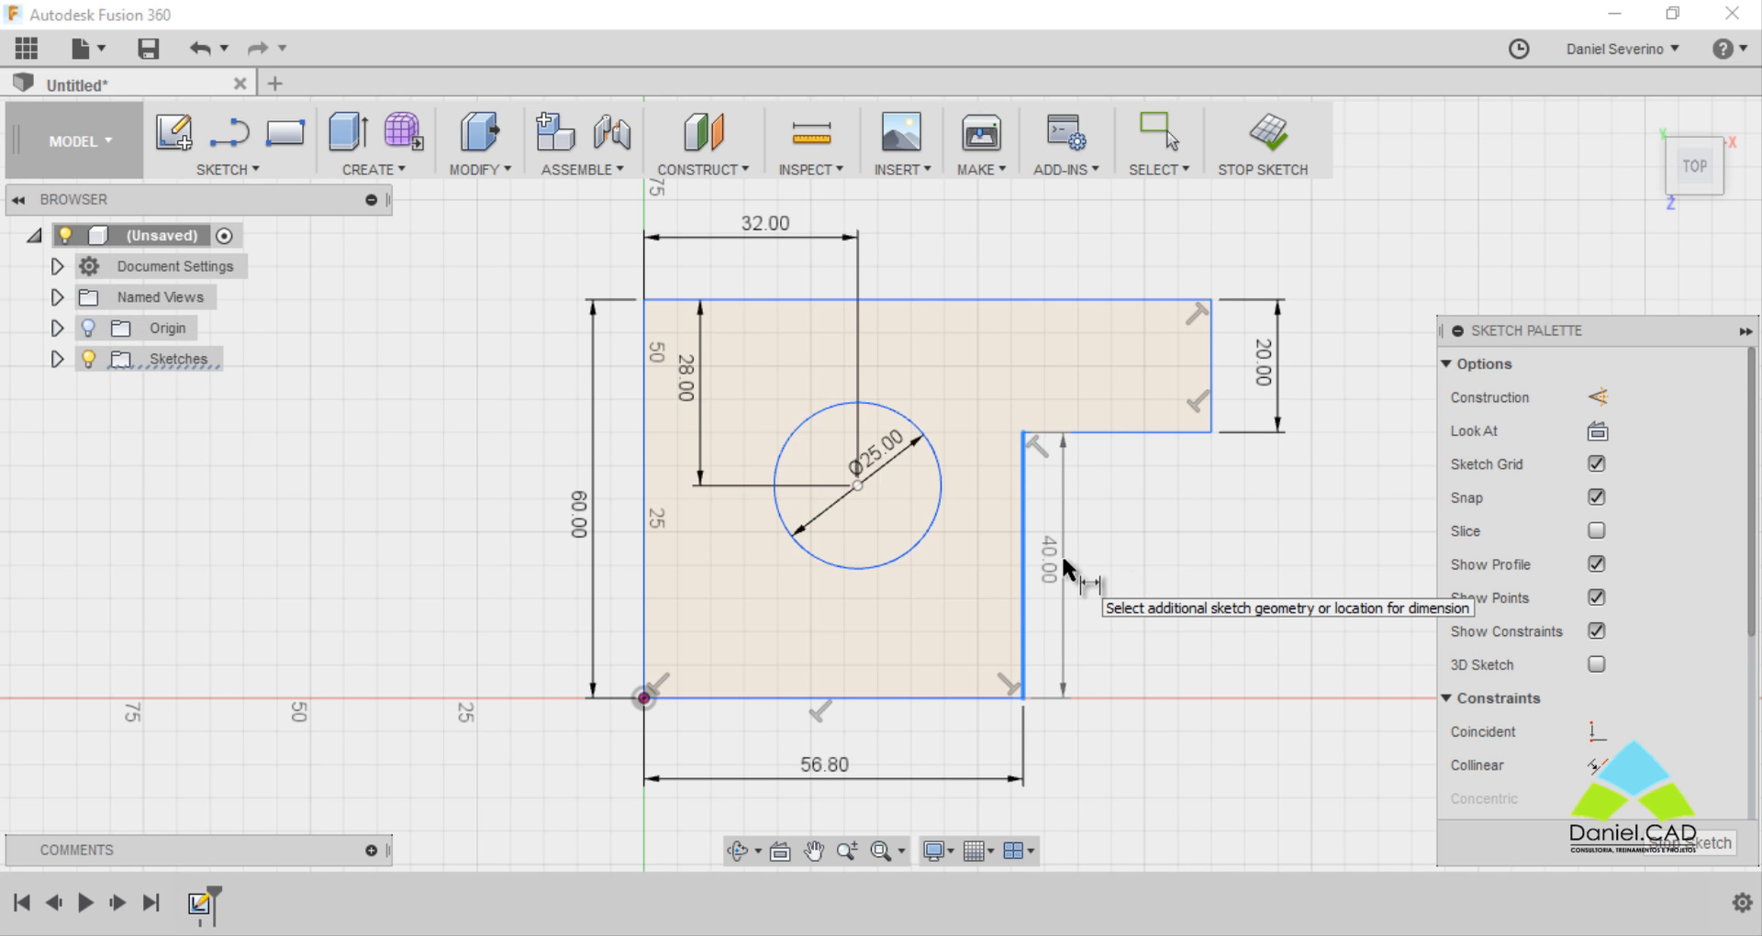
key(Escape)
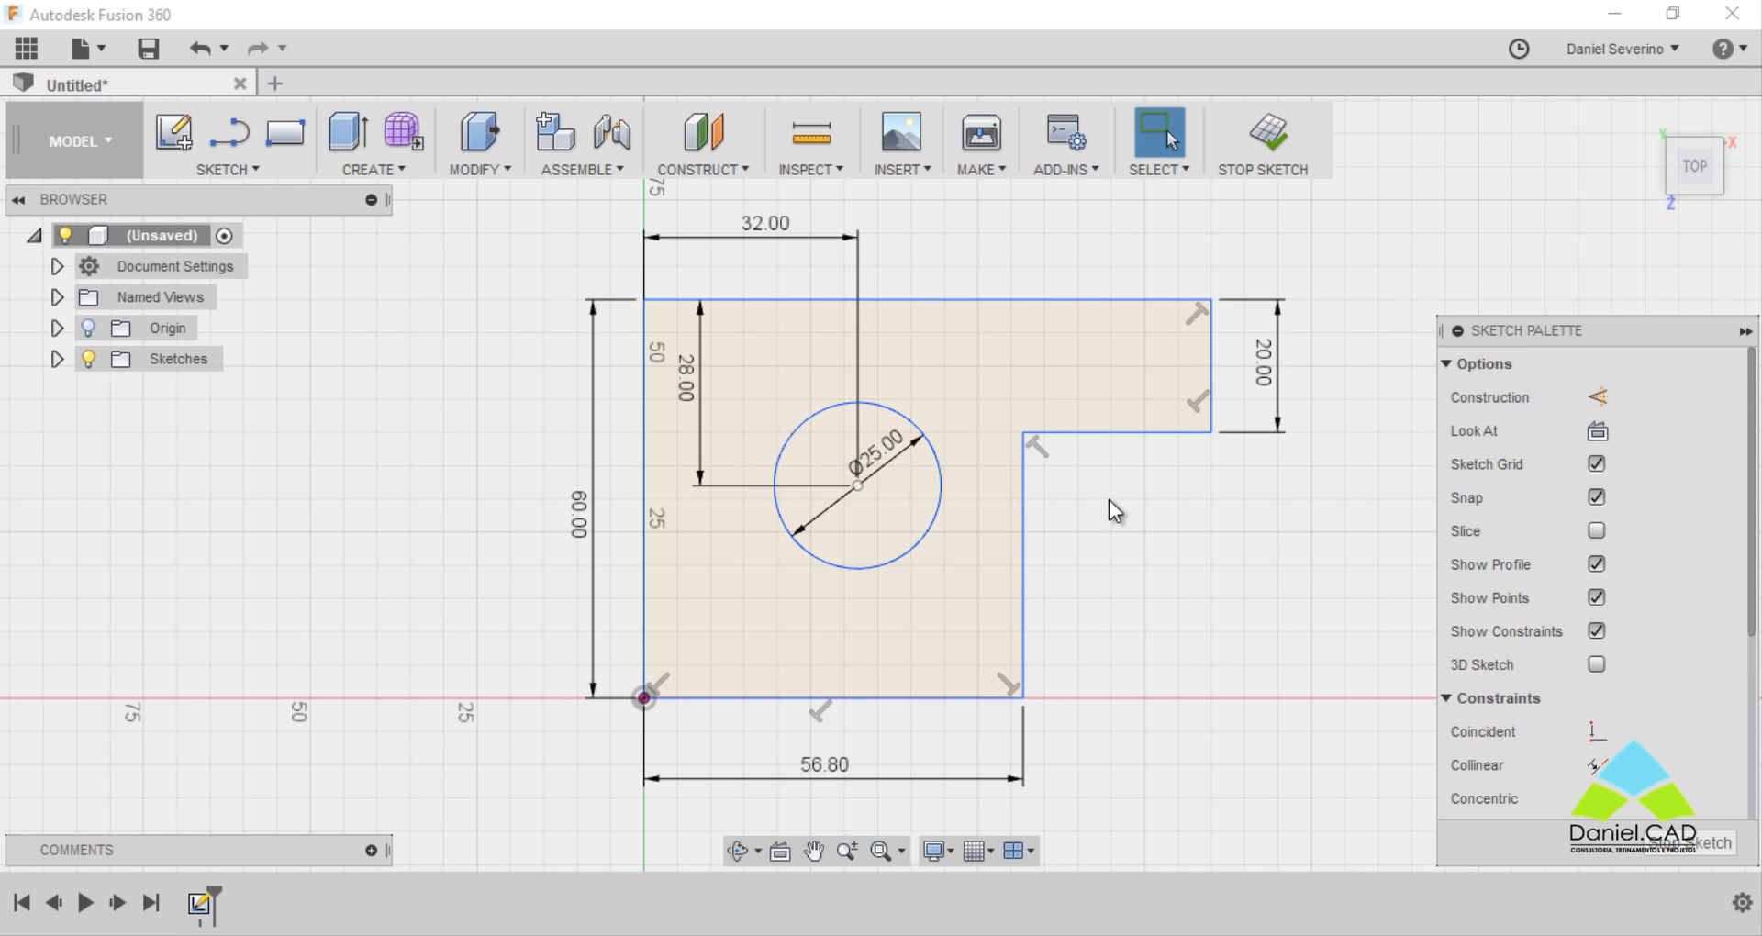
click(1131, 433)
key(d)
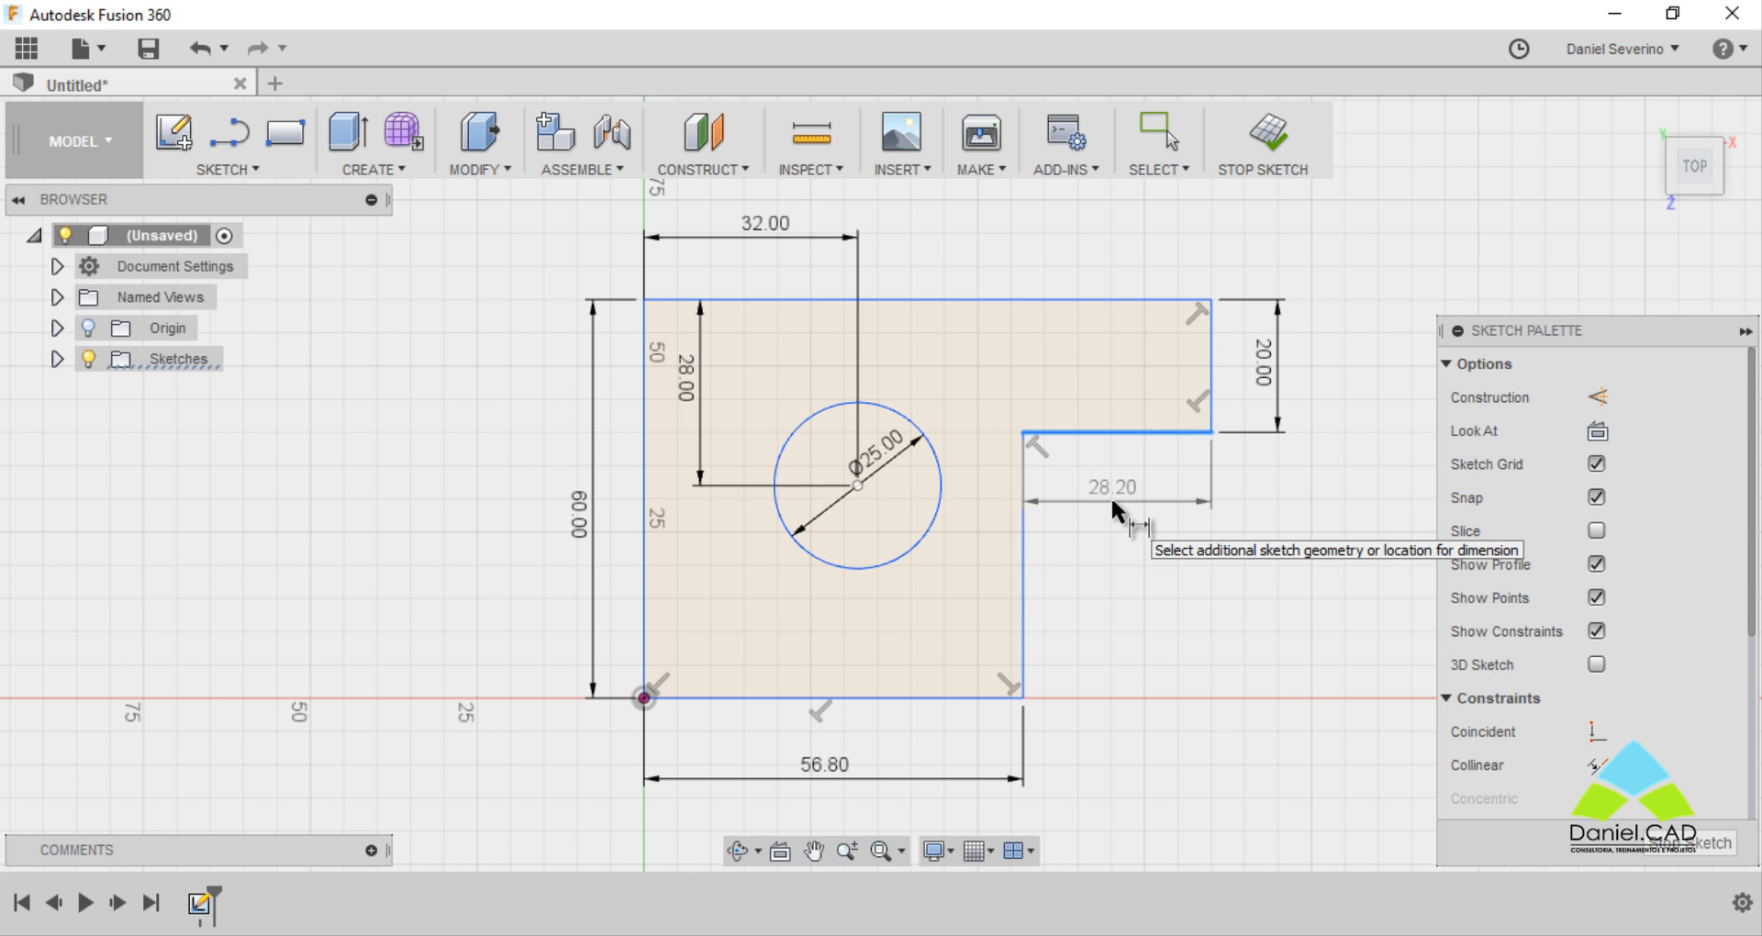
key(Escape)
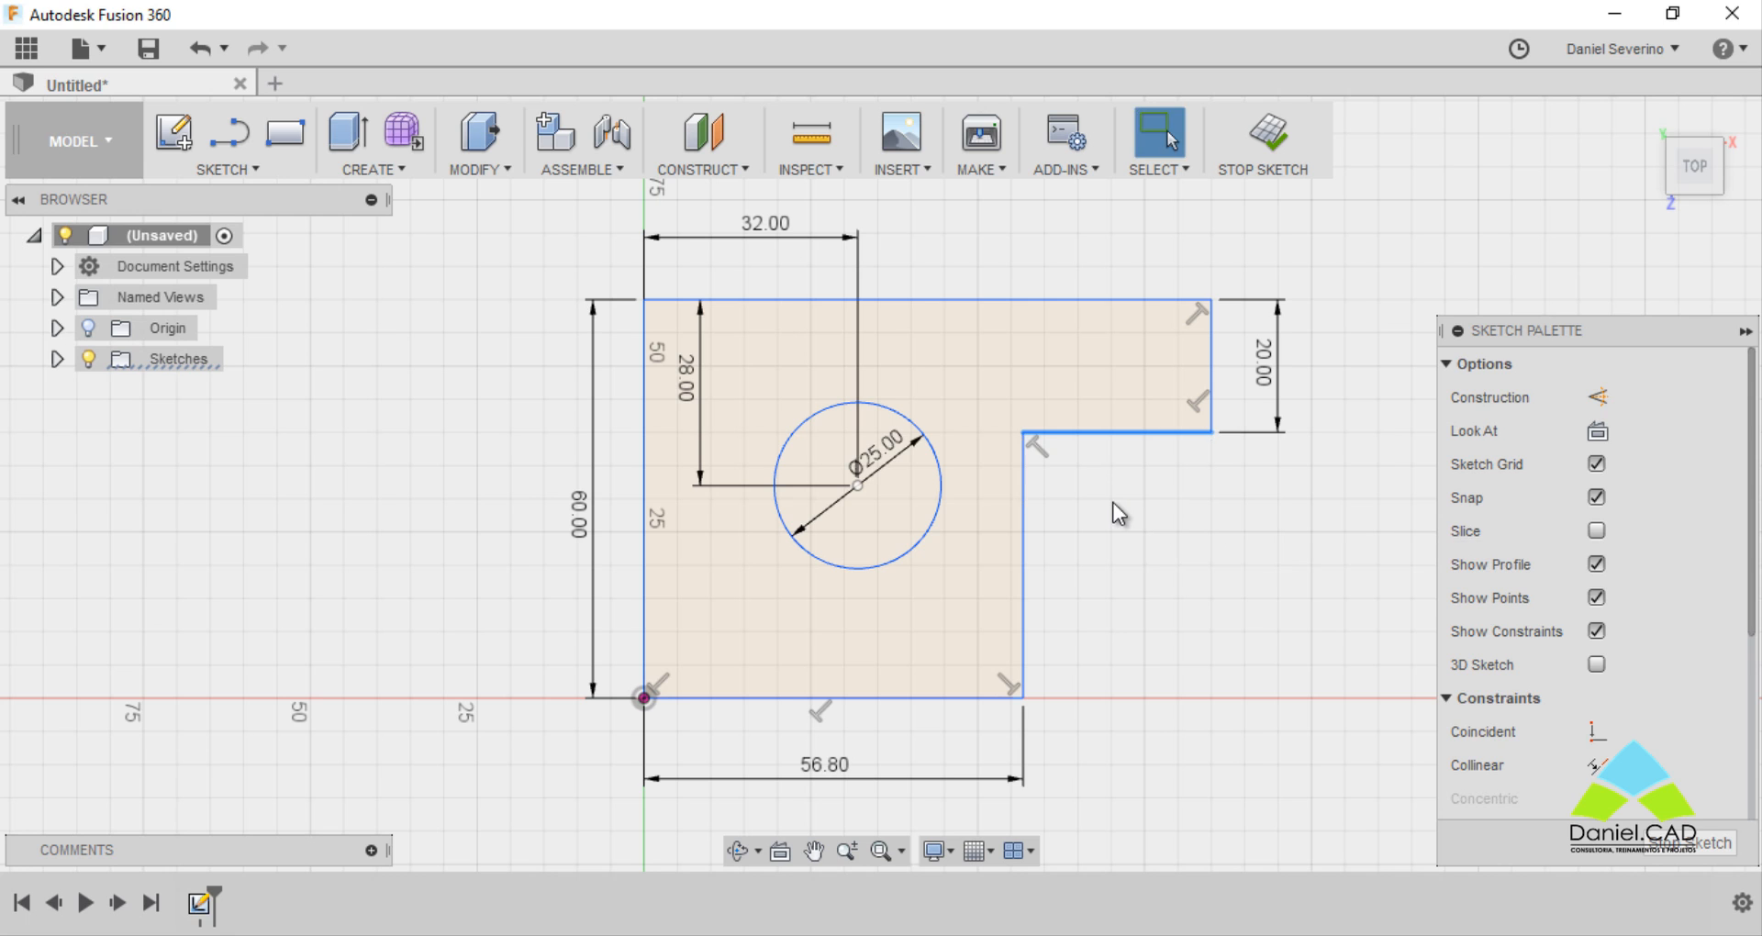
double_click(1025, 523)
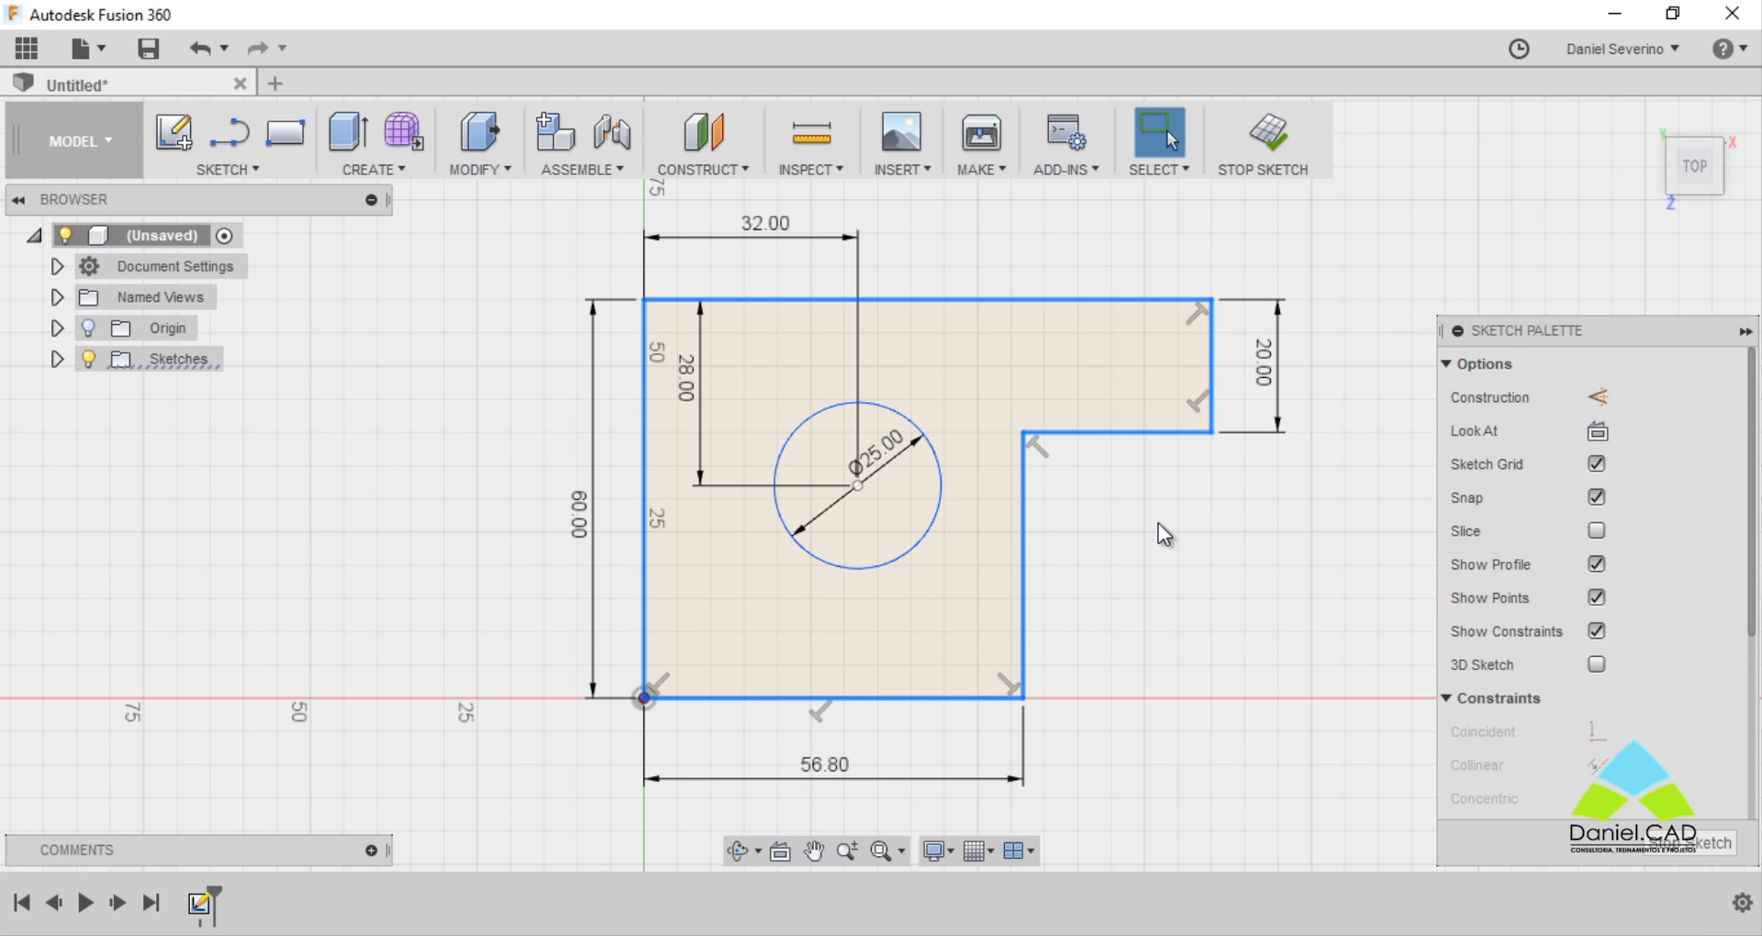
Try to dimension the distance between the circle and the vertical edge below the step, with both preselected.
click(939, 516)
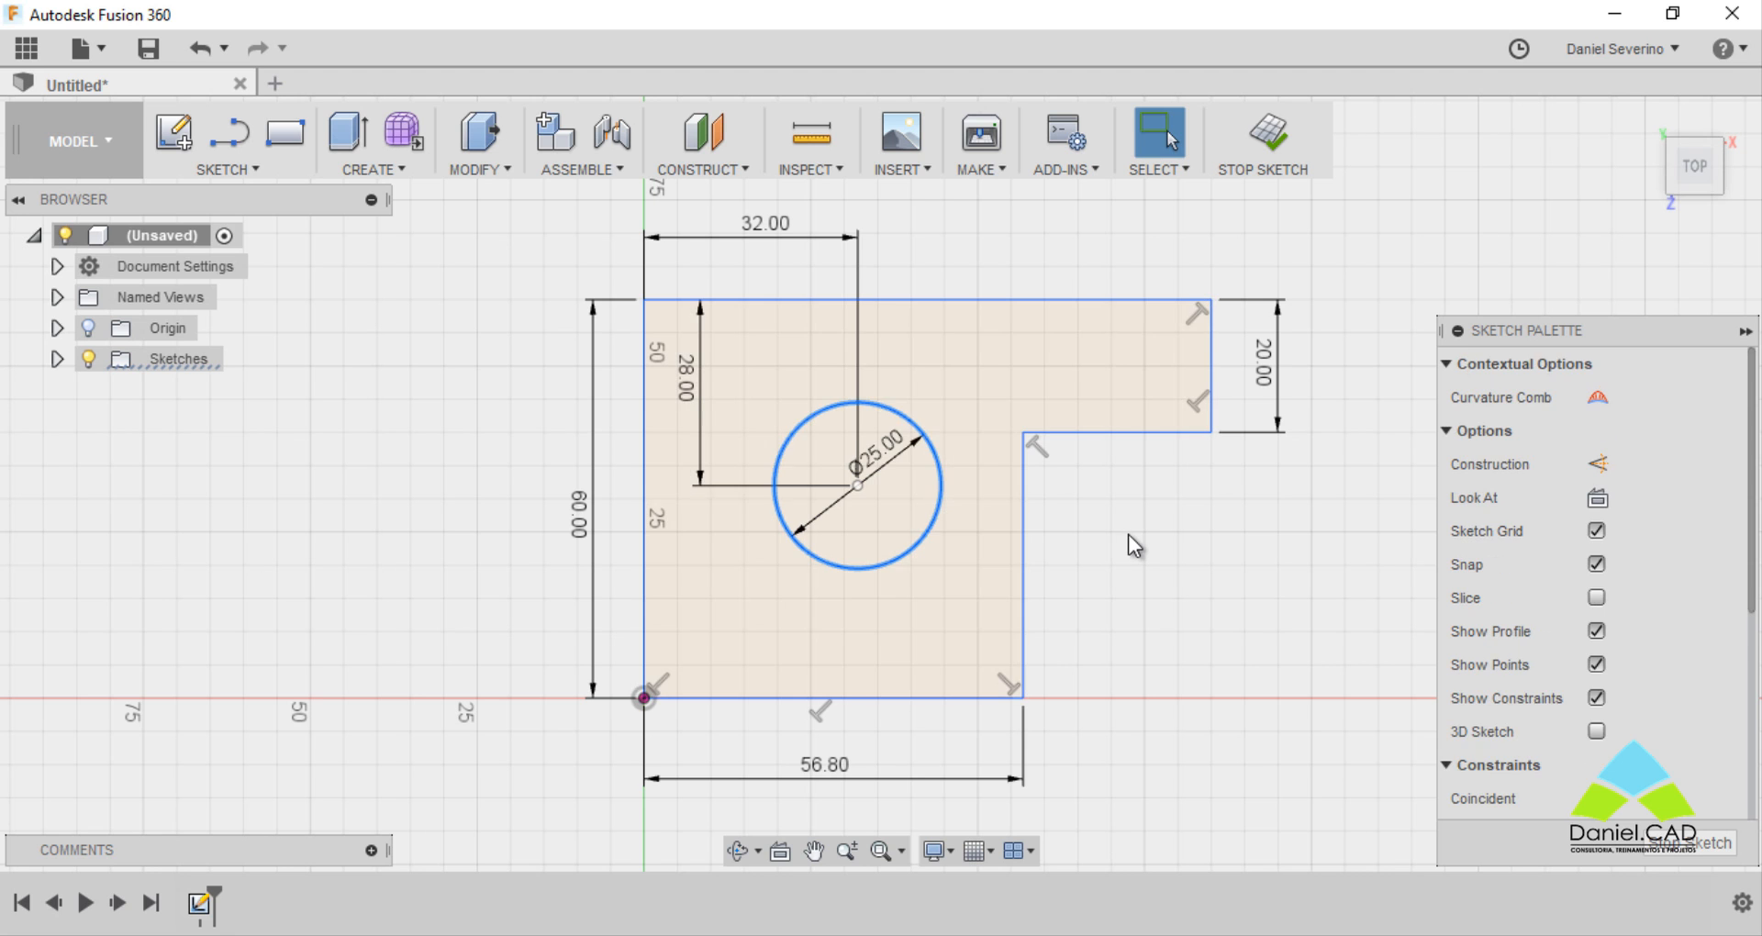
ctrl+click(1024, 547)
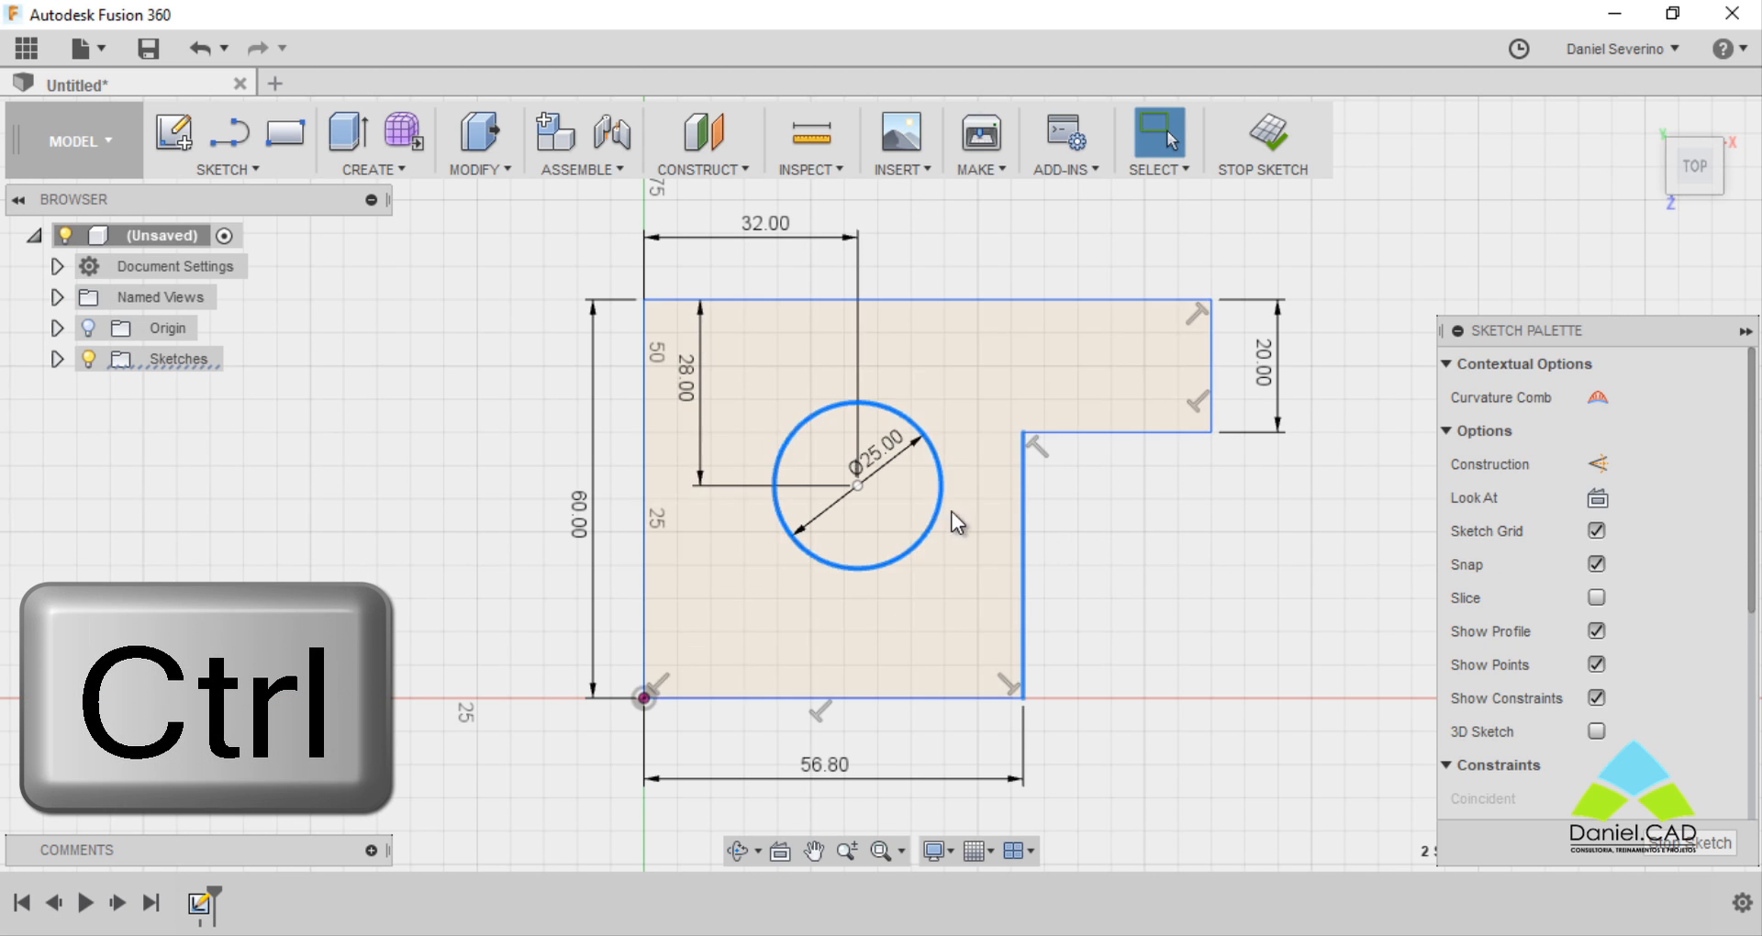
key(d)
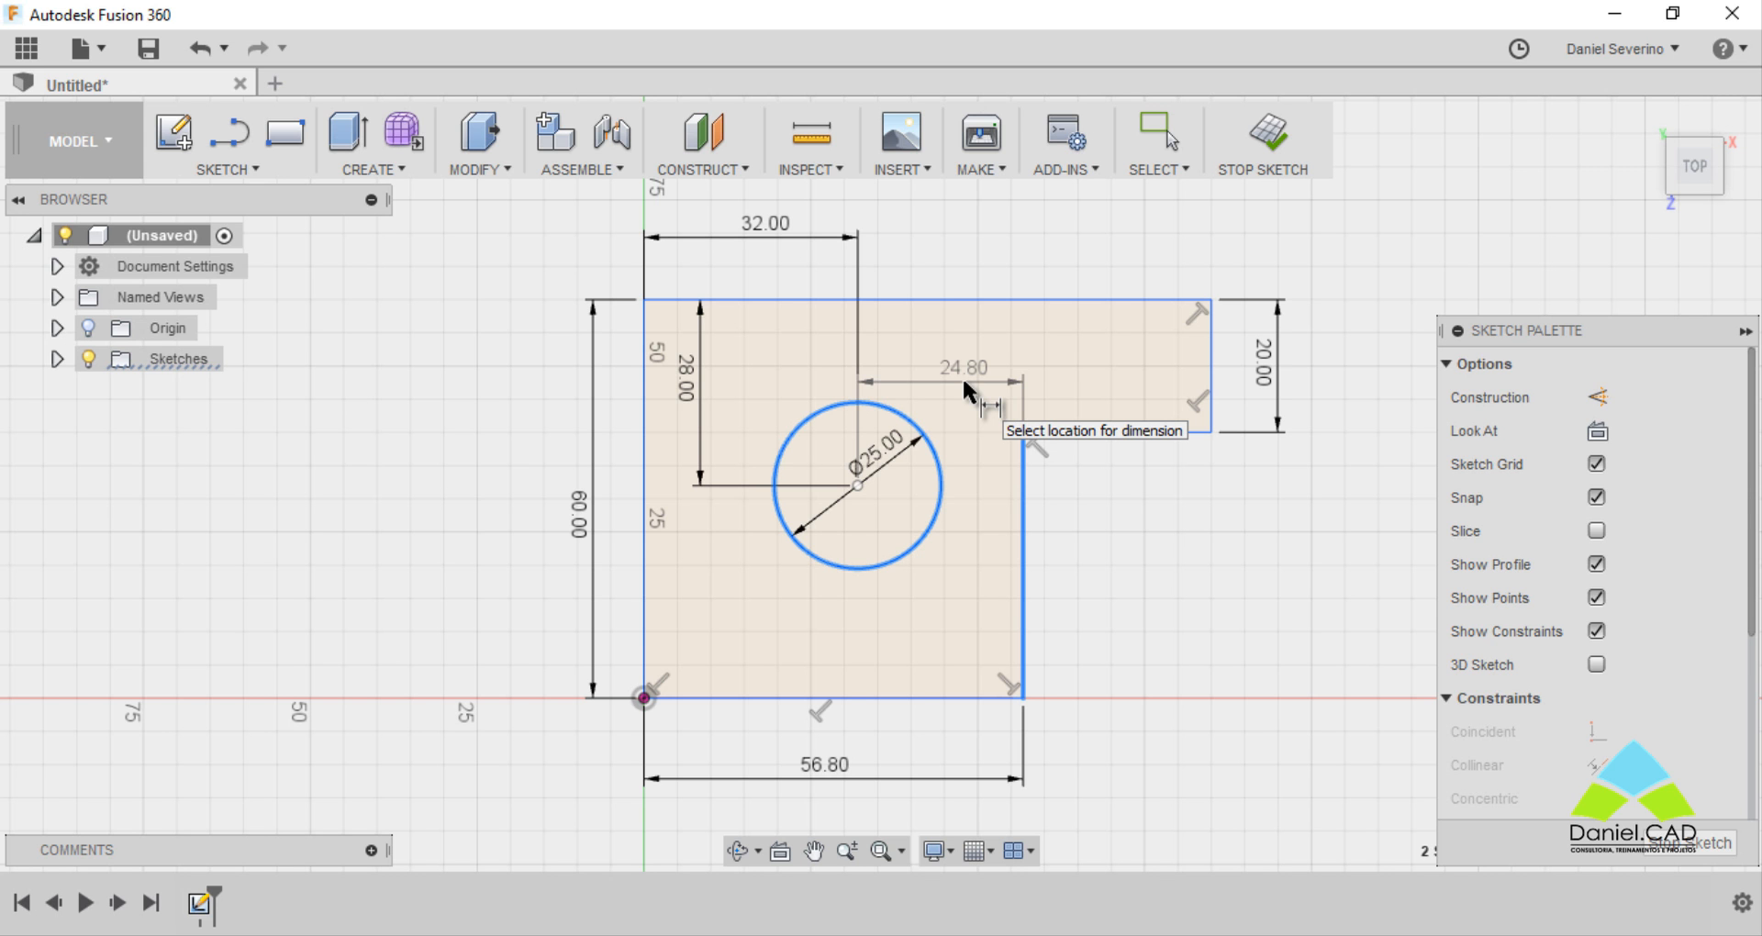
click(965, 383)
key(Return)
Sketch an open angle beside the profile from two connected lines, one sloping down to the vertex and one running horizontally right.
middle_drag(966, 383, 389, 351)
click(230, 133)
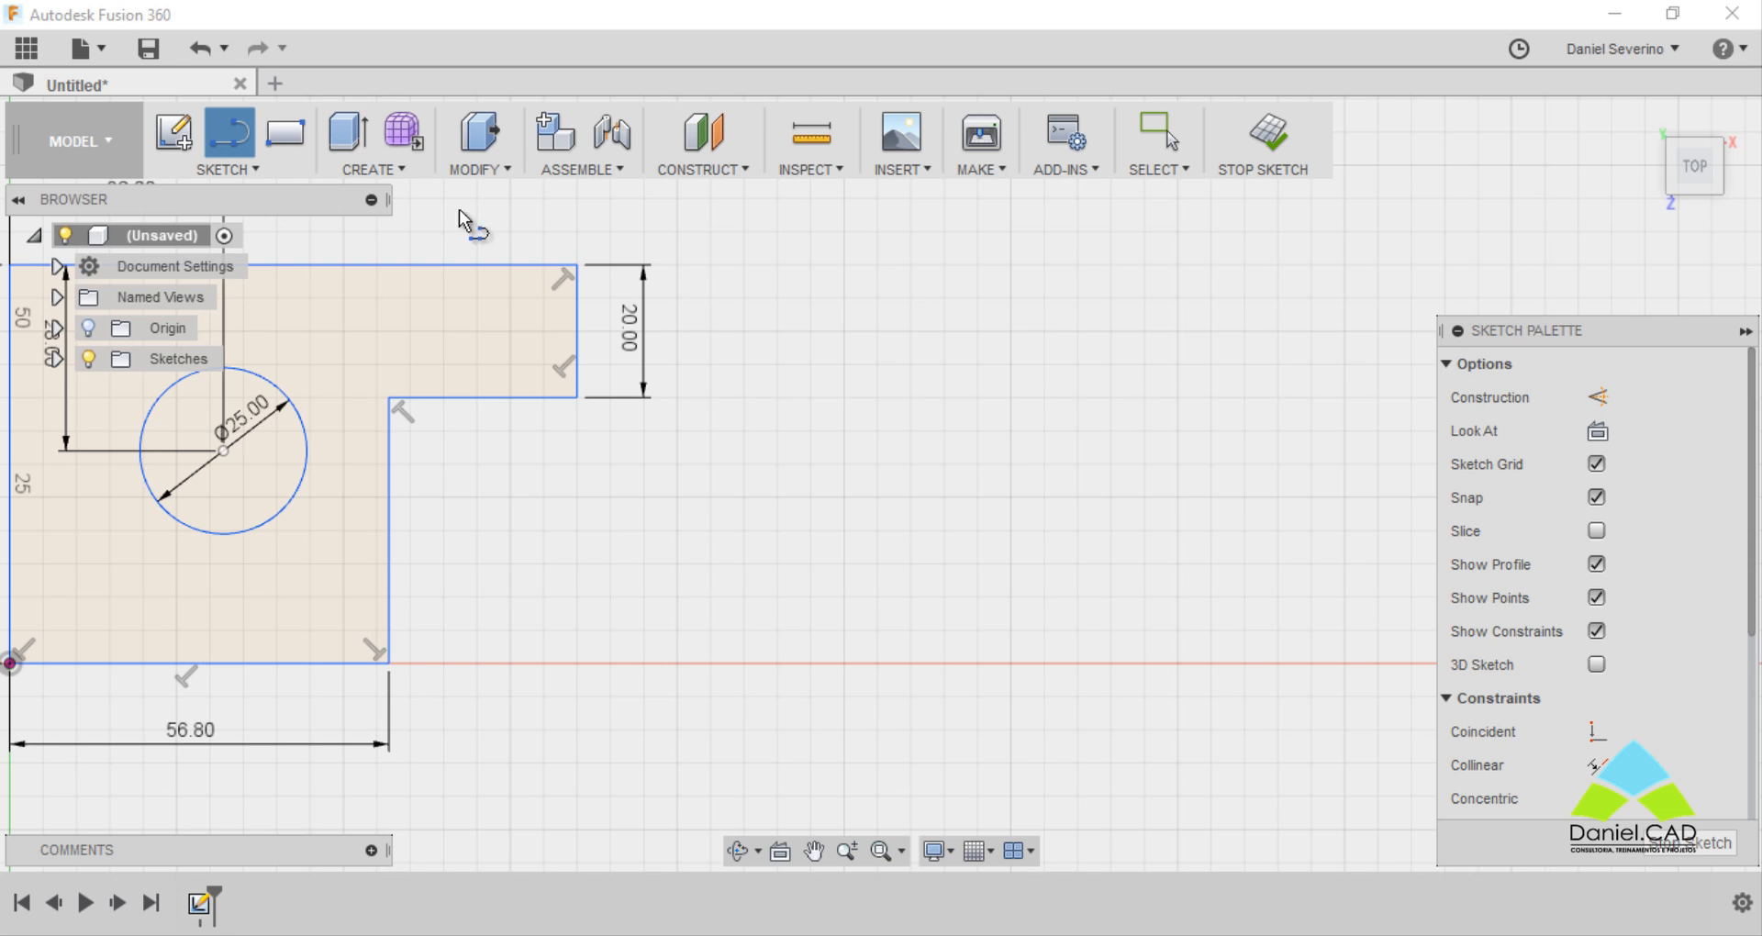
click(977, 275)
click(1147, 275)
click(757, 488)
click(1044, 488)
key(Escape)
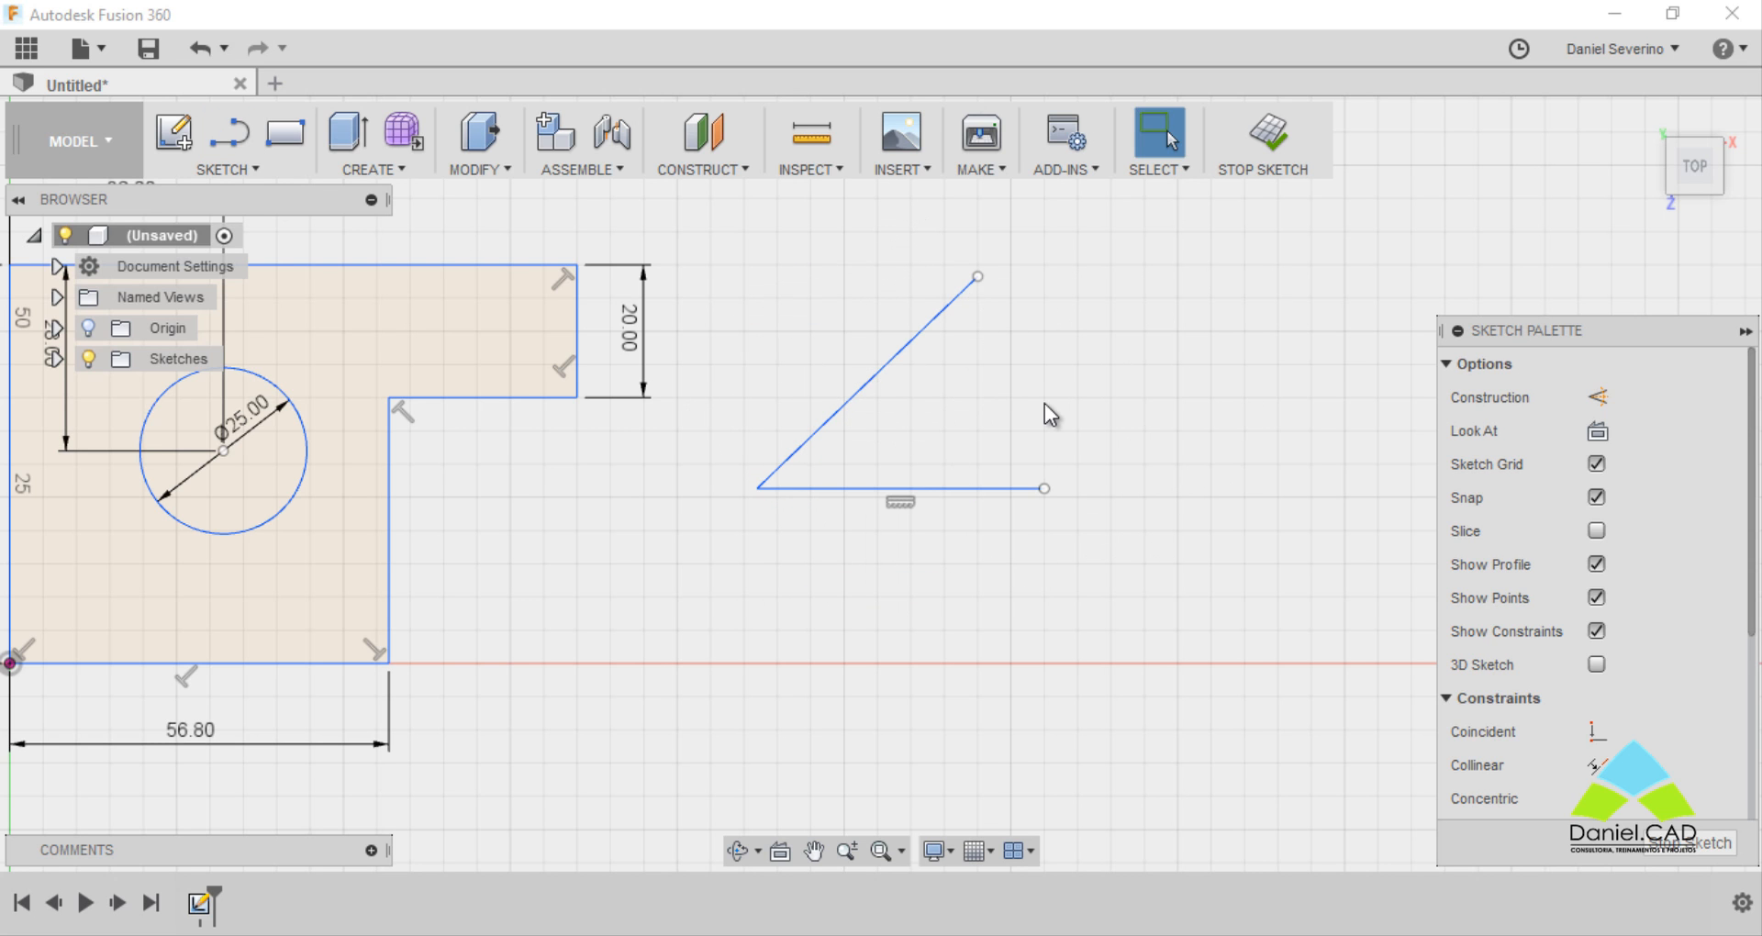
Dimension the angle between the sloping line and the horizontal line beside the profile and set it to 45 degrees.
key(d)
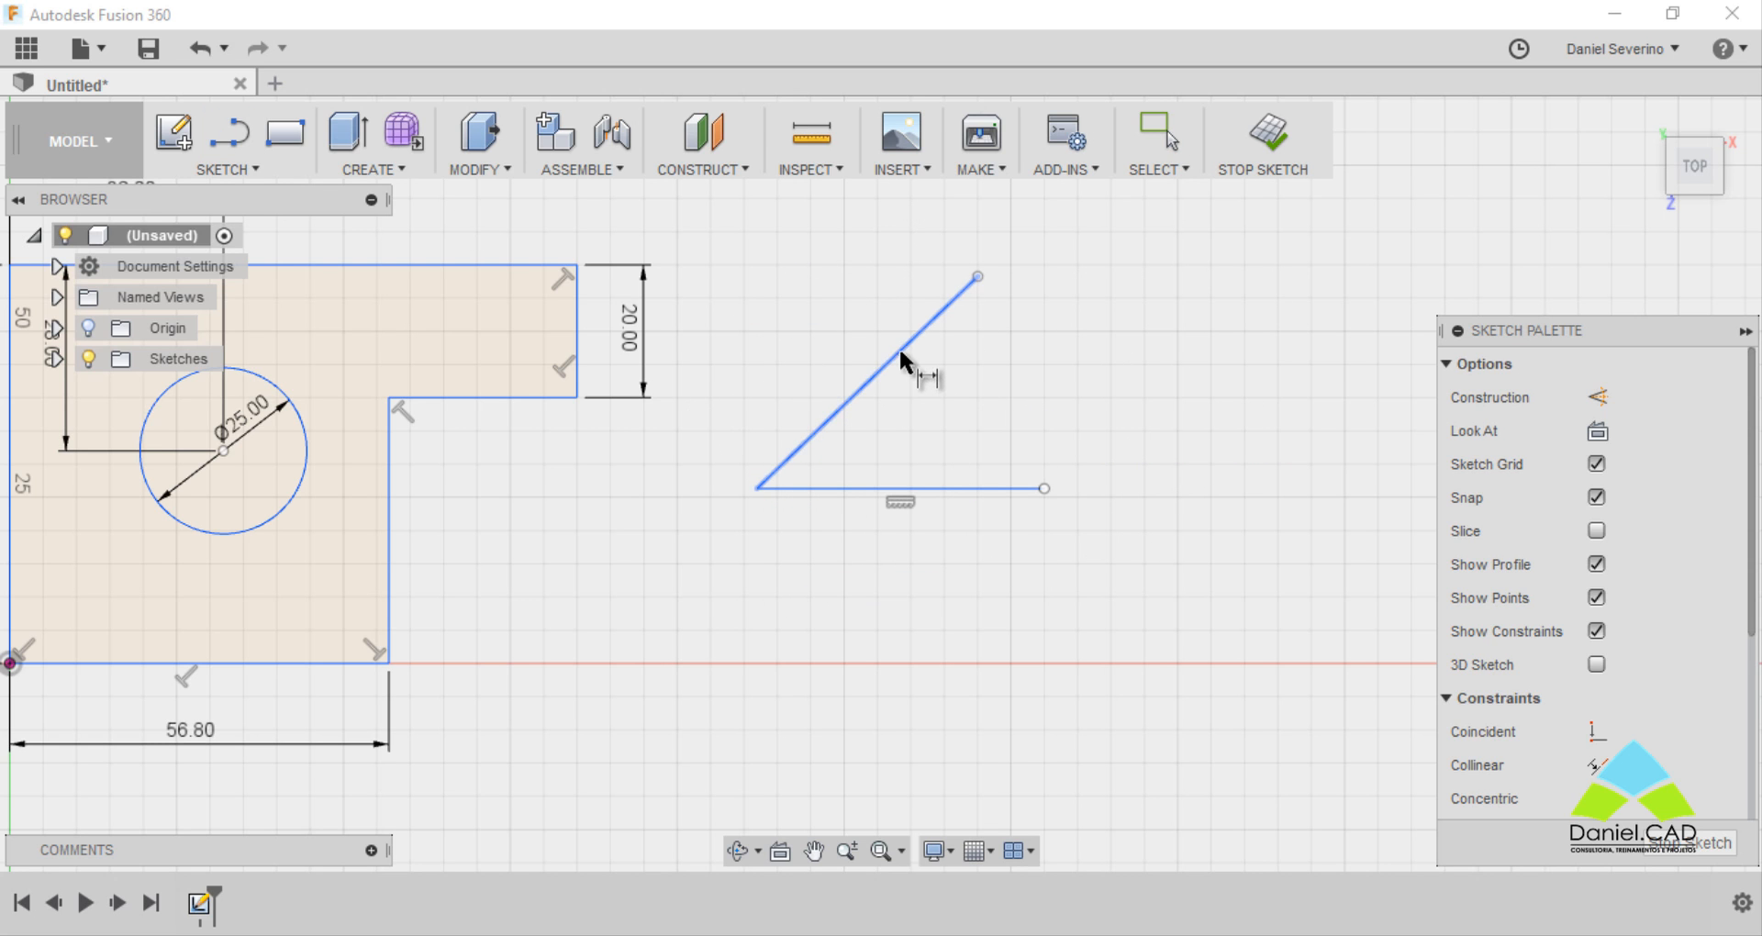
click(906, 378)
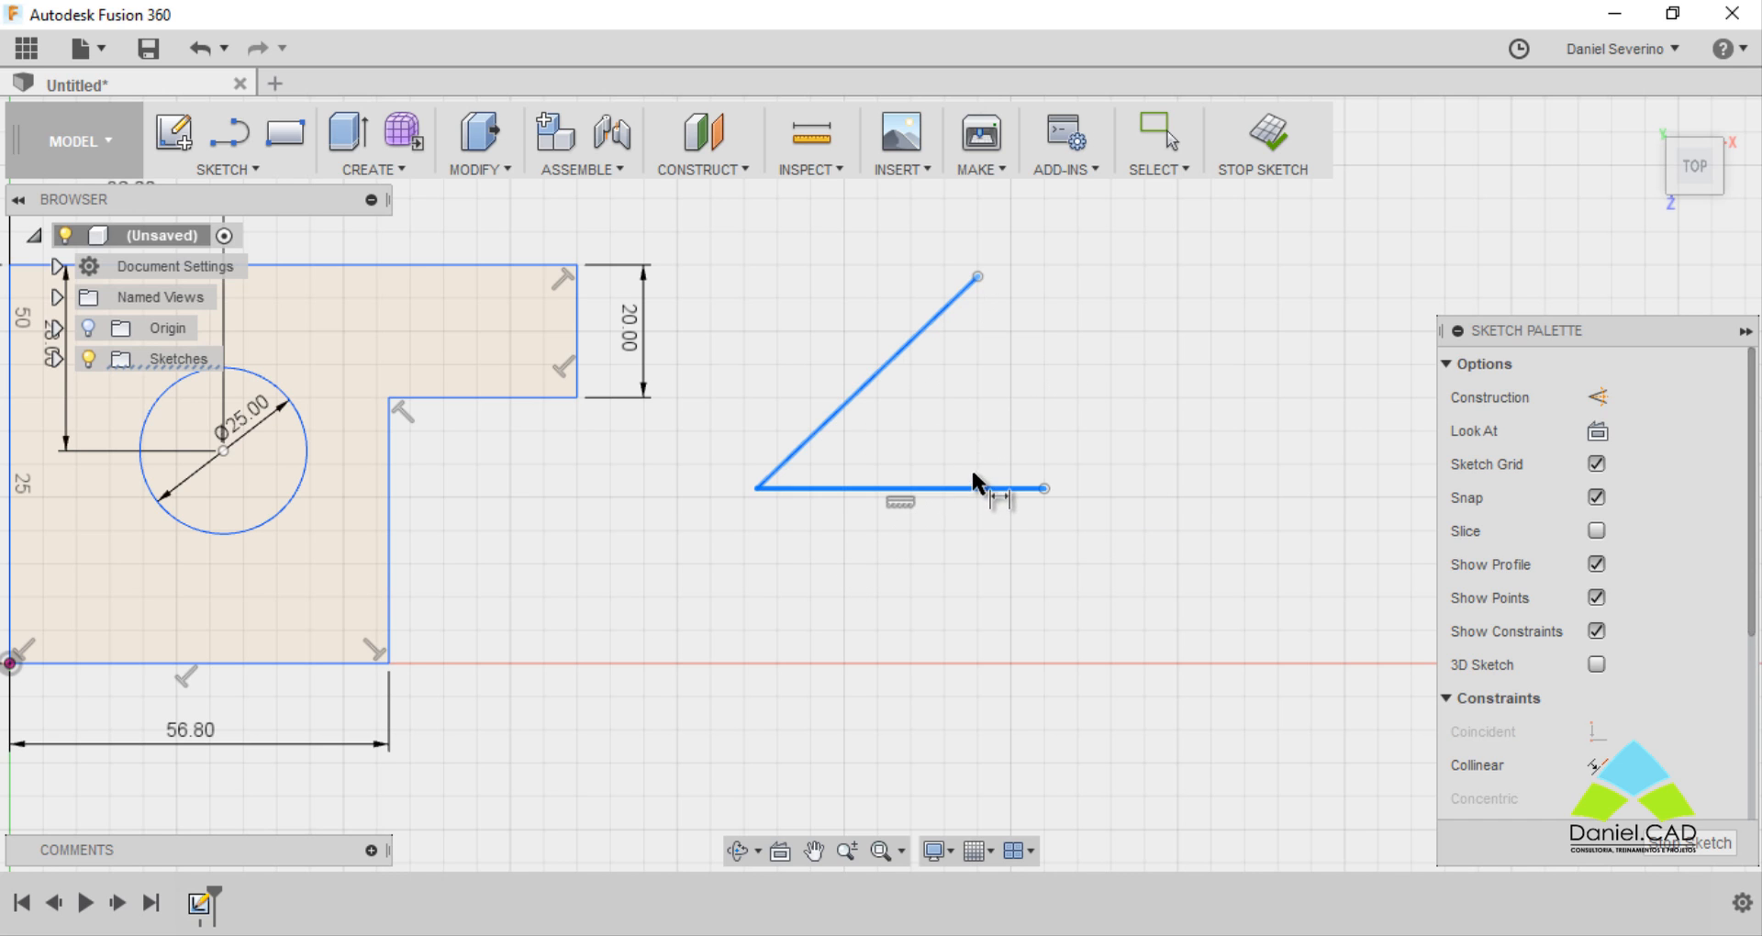
click(977, 488)
click(977, 426)
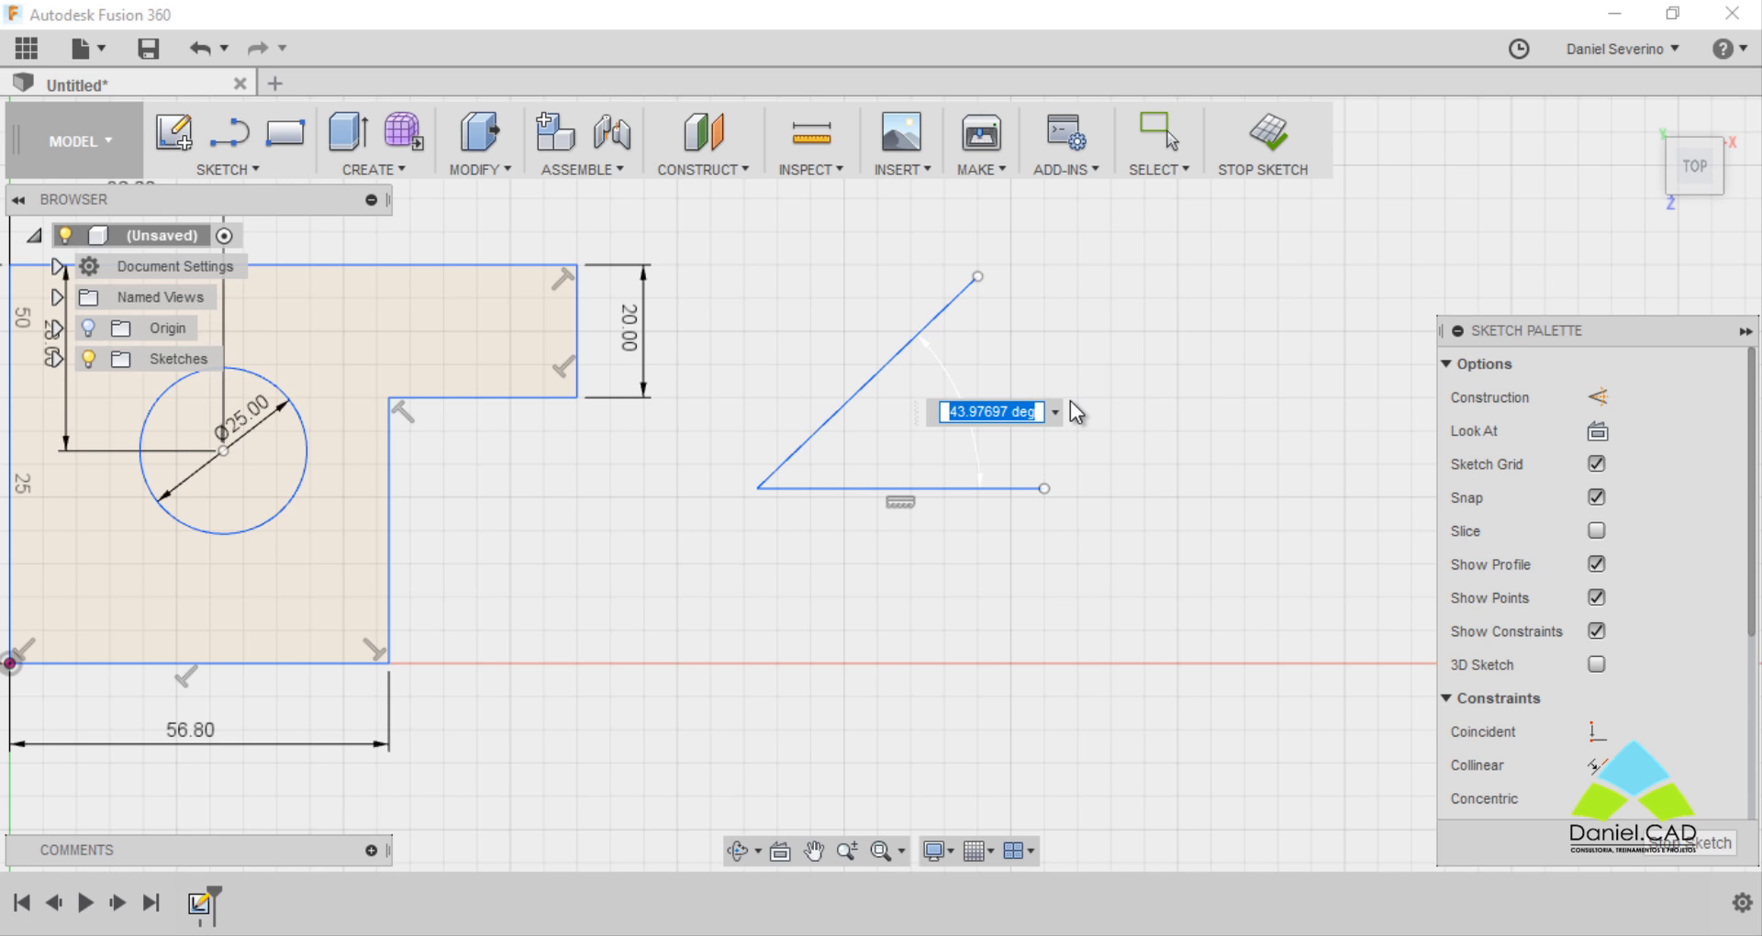
text(45)
key(Return)
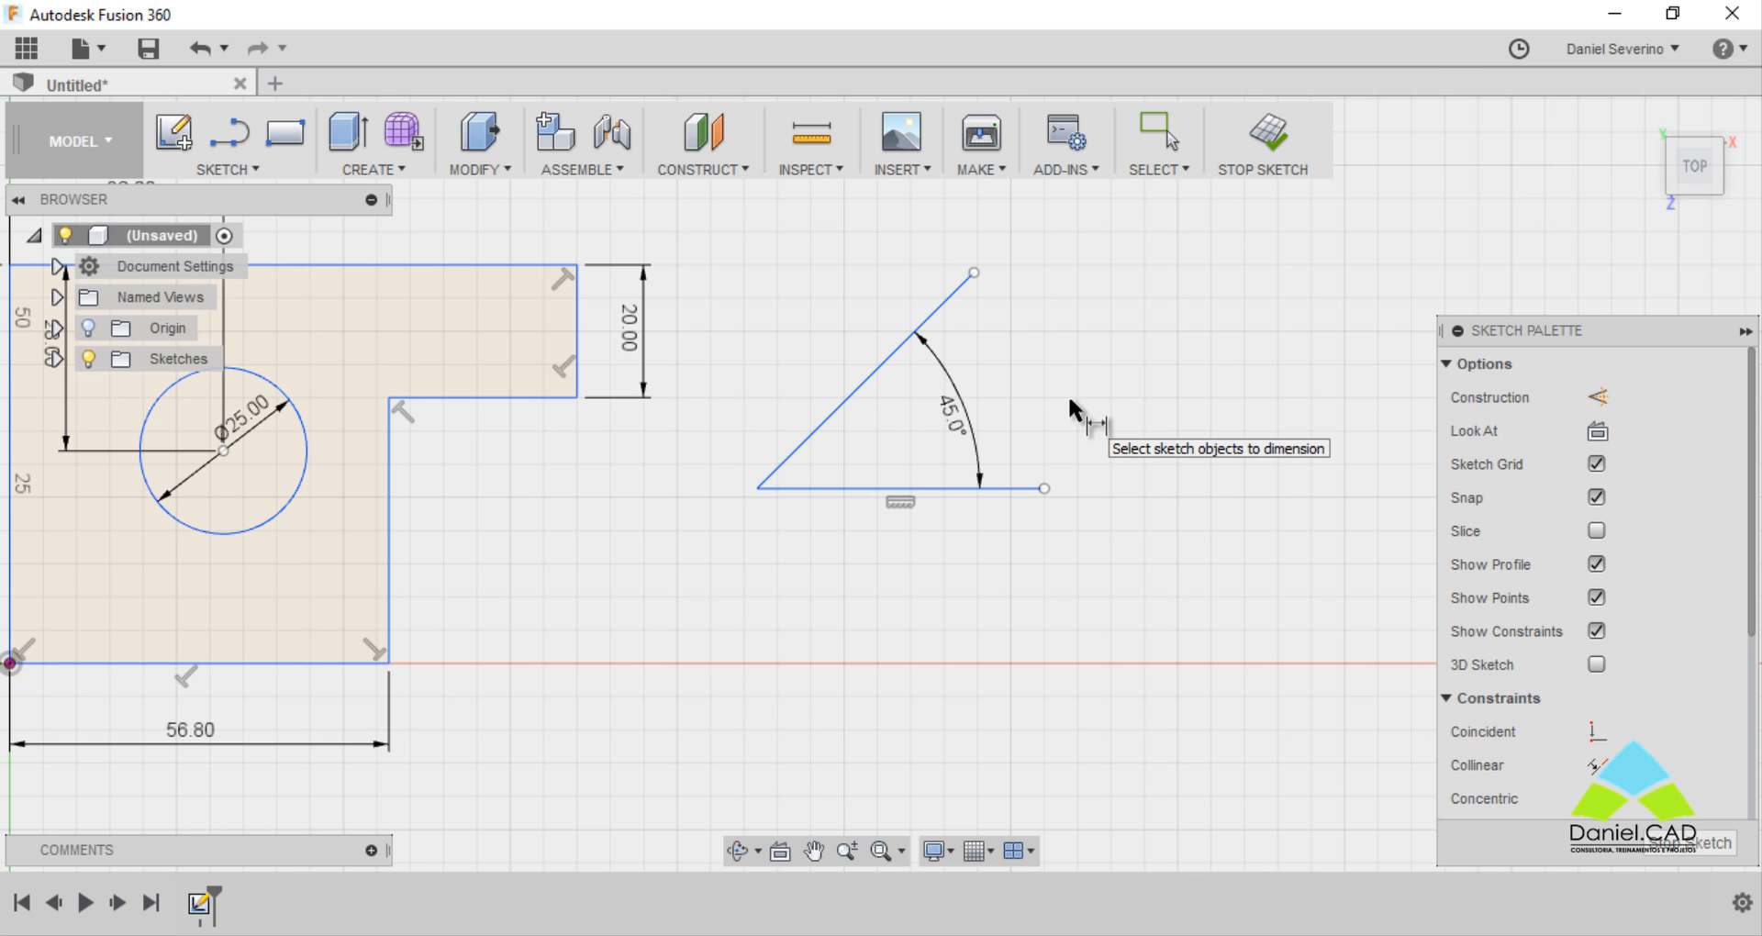
Sketch a center-diameter circle about 32 mm in diameter in the empty area to the right of the angled lines.
middle_drag(1071, 410, 694, 423)
click(224, 170)
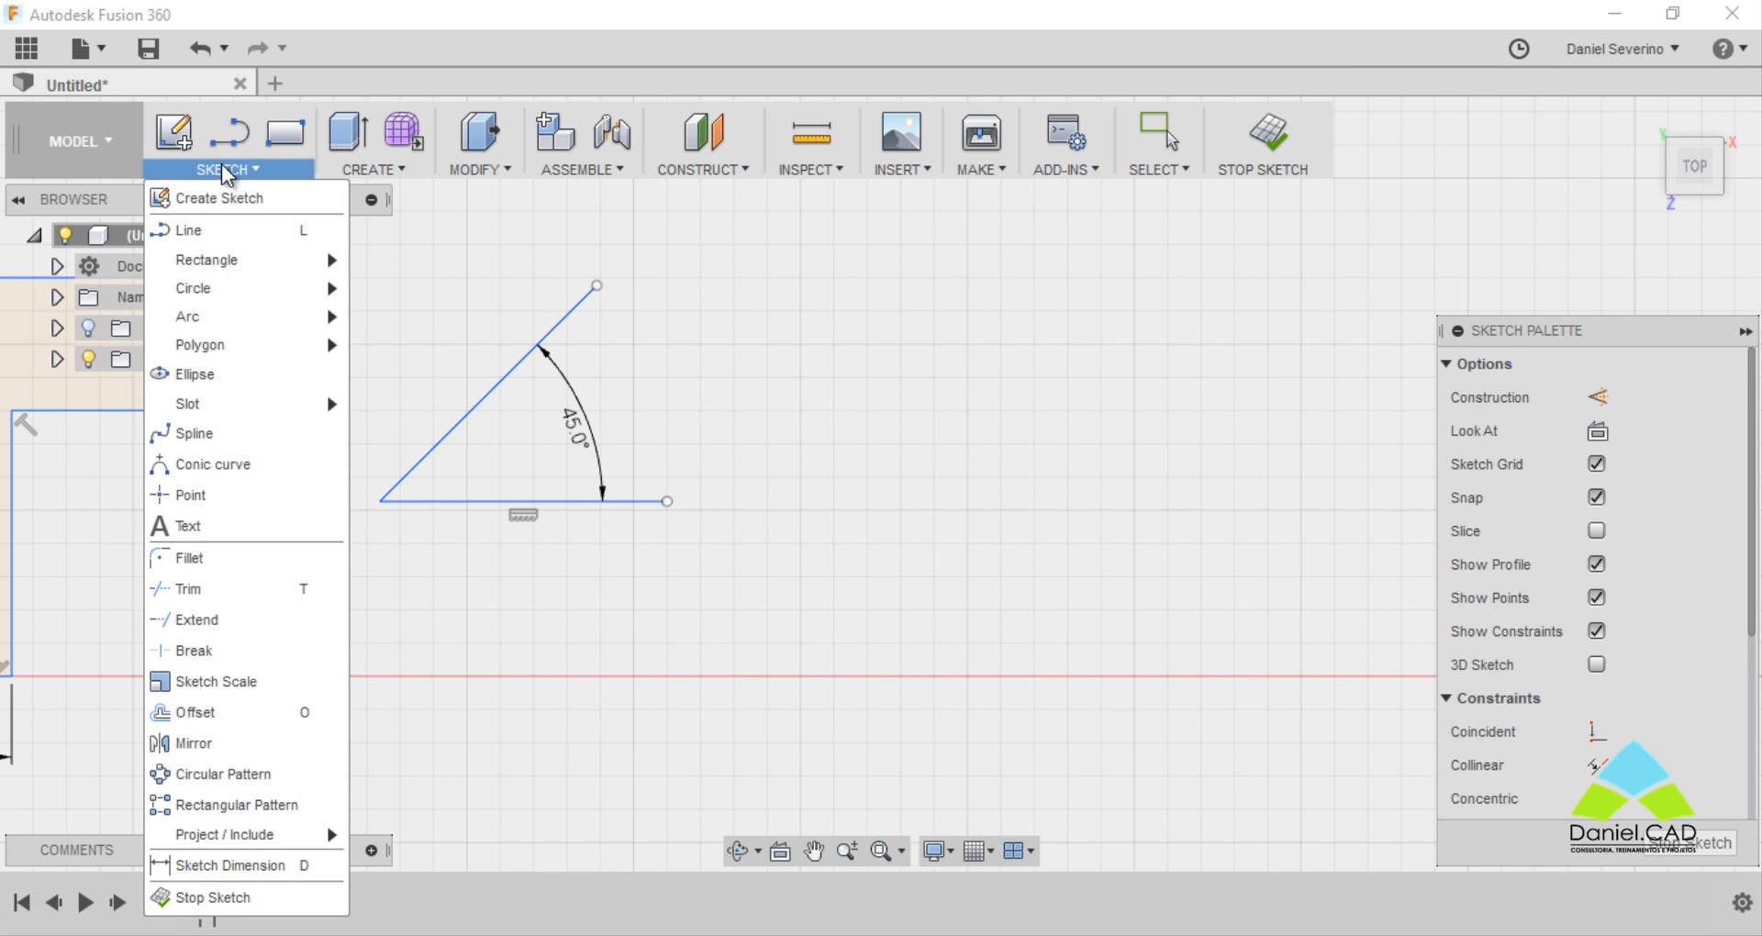
mouse_move(323, 290)
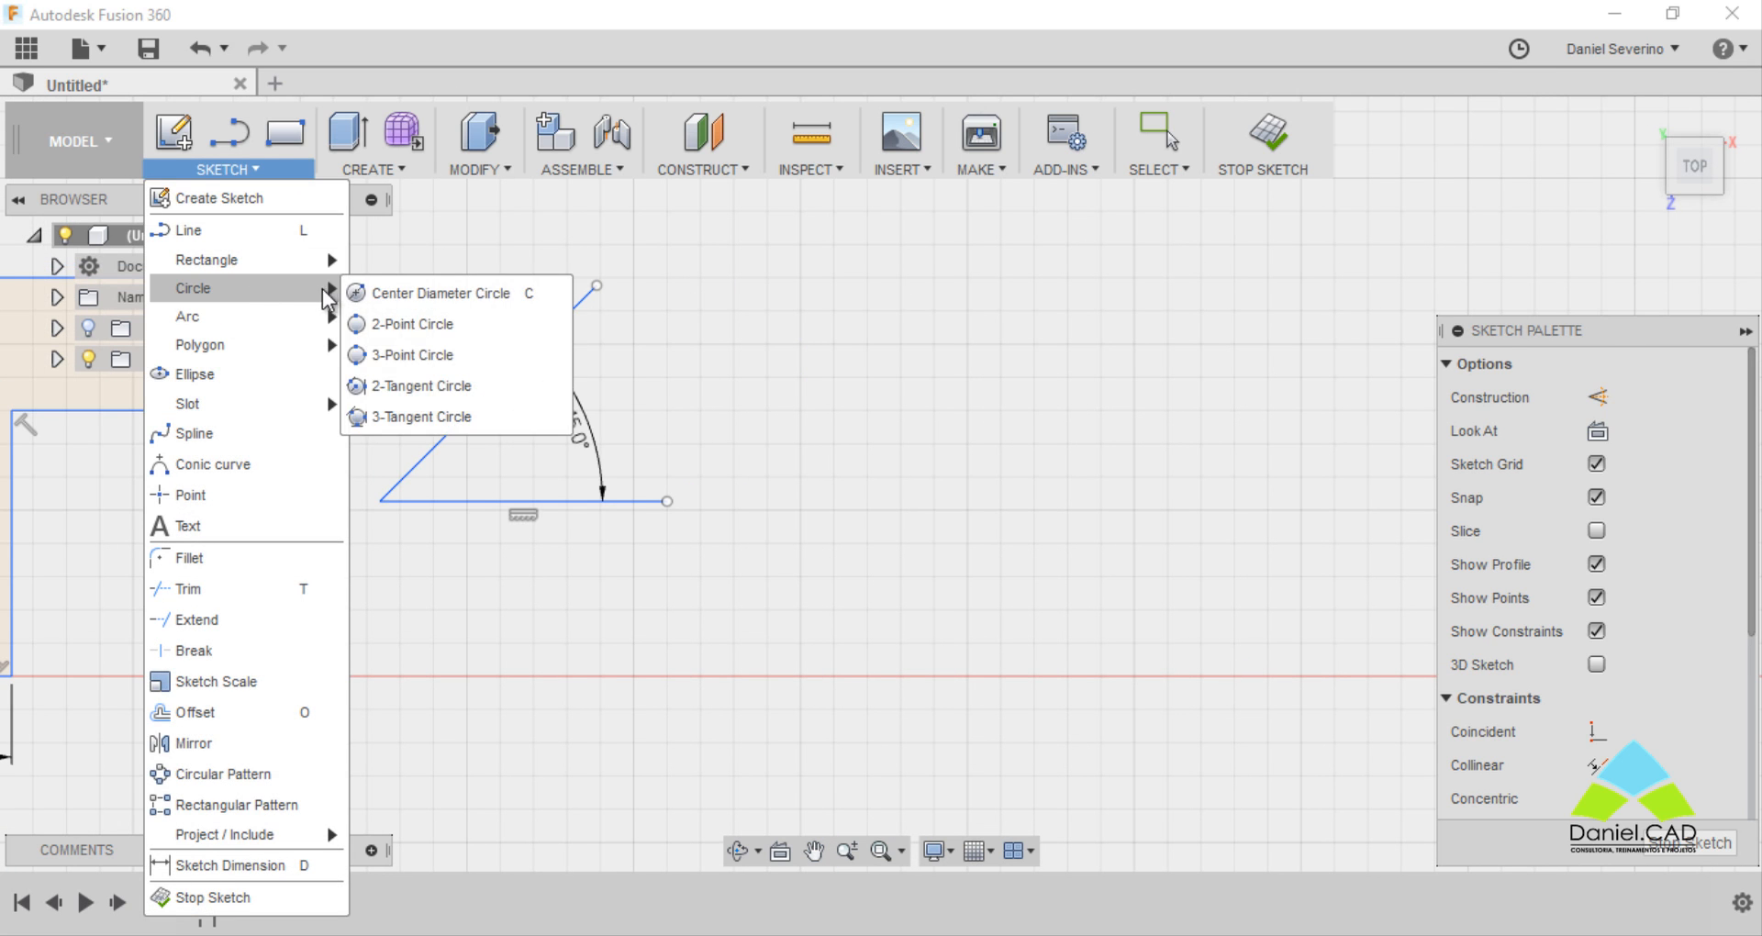
click(439, 293)
click(900, 444)
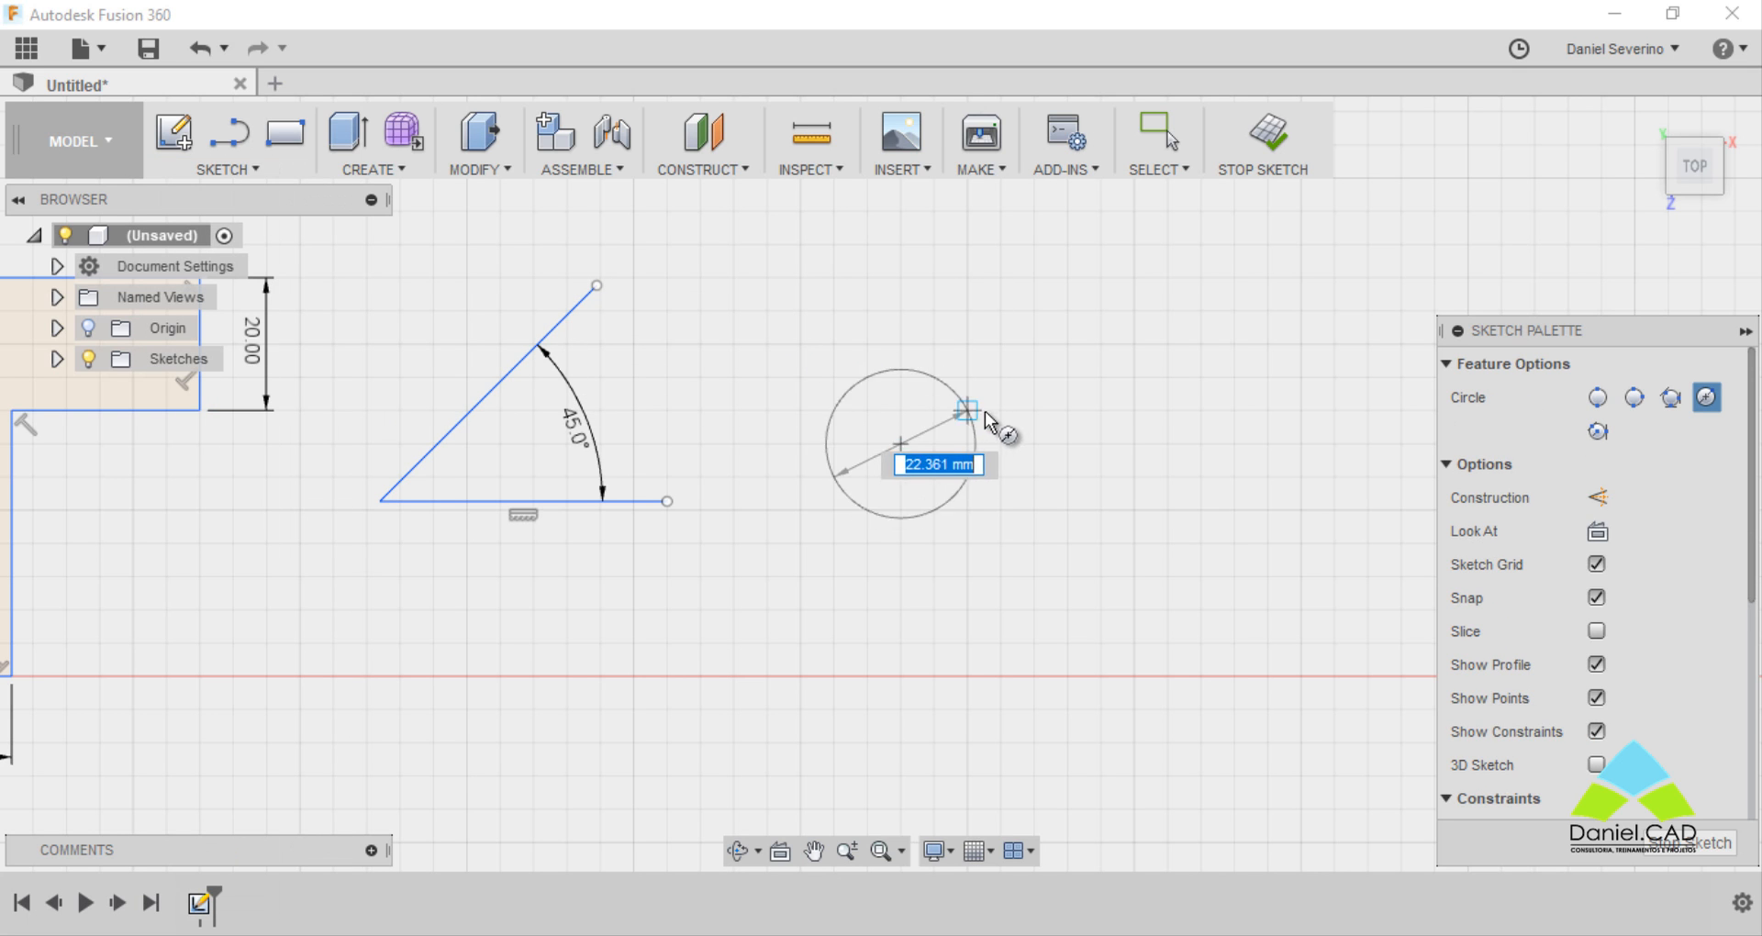
click(1002, 409)
key(Escape)
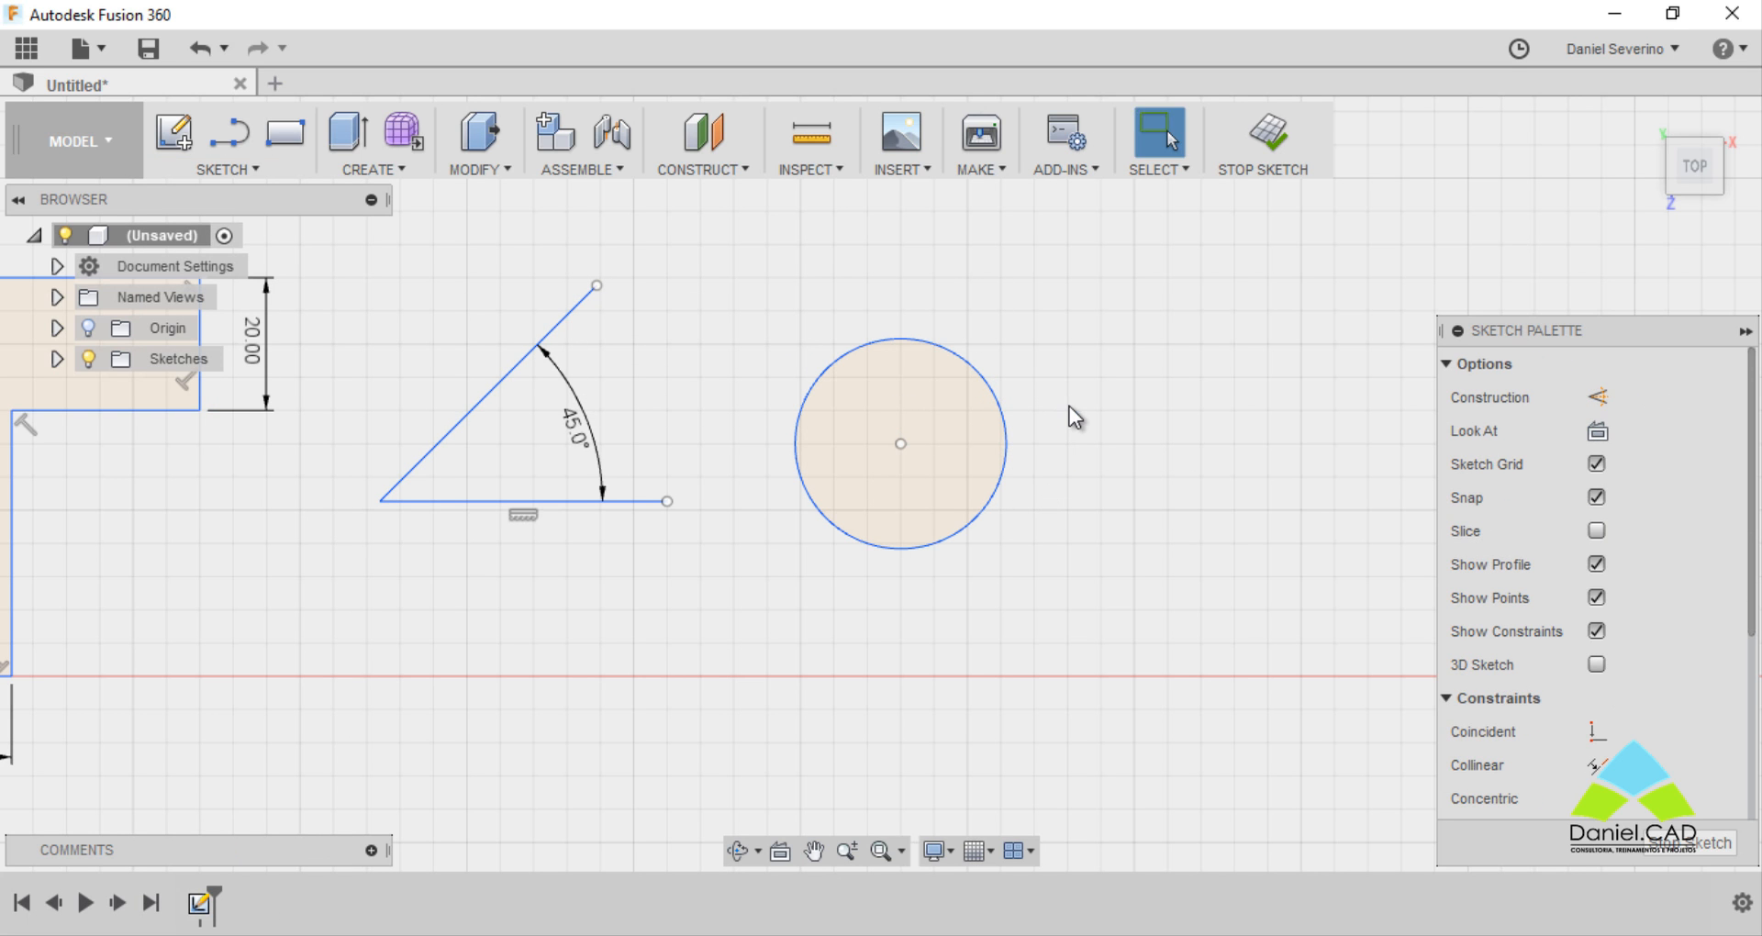
Dimension the new circle's diameter outside its upper right edge and set it to 40 mm.
key(d)
click(1002, 410)
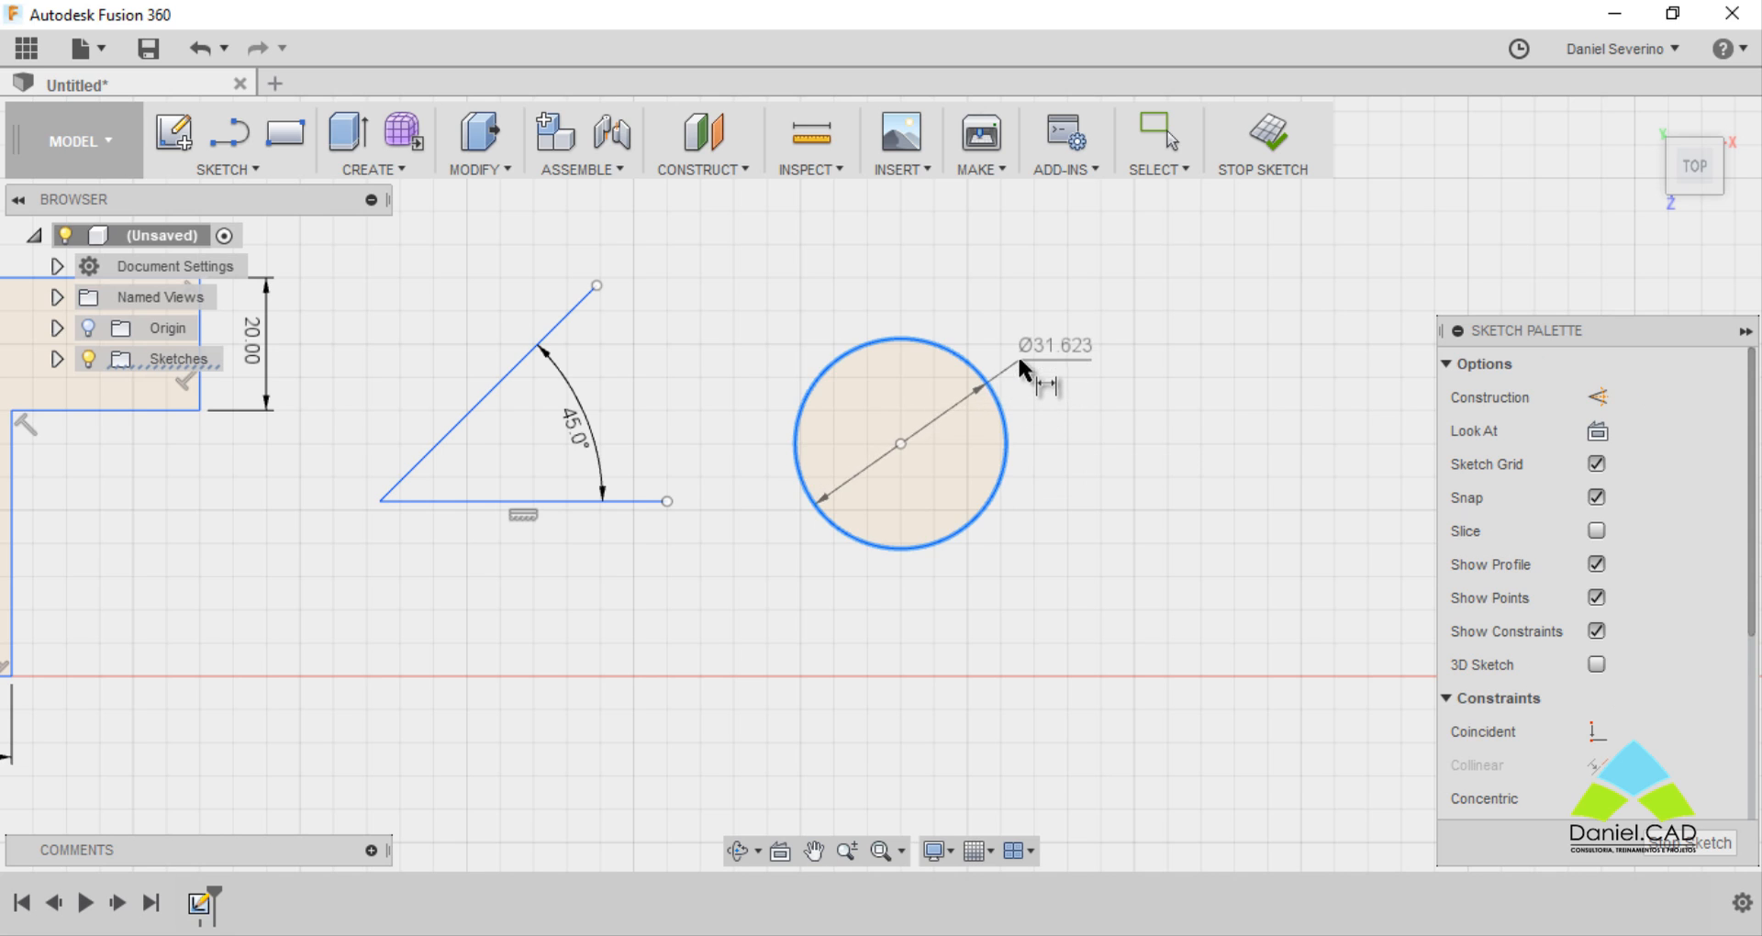
click(1017, 354)
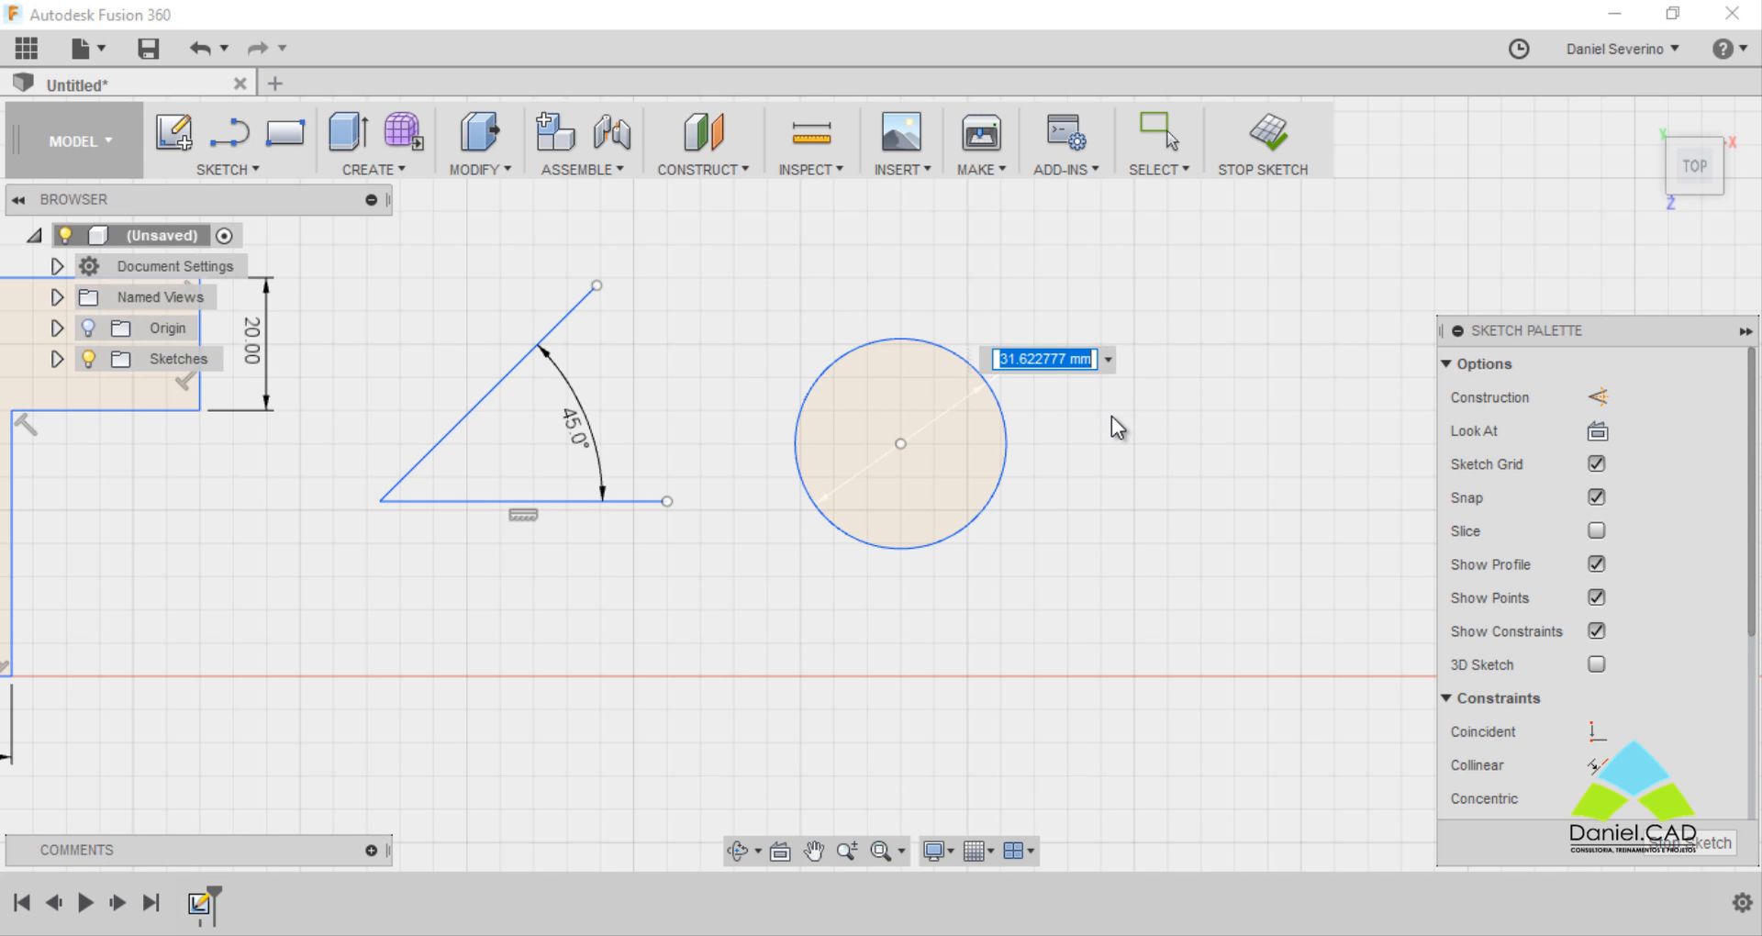
text(40)
key(Return)
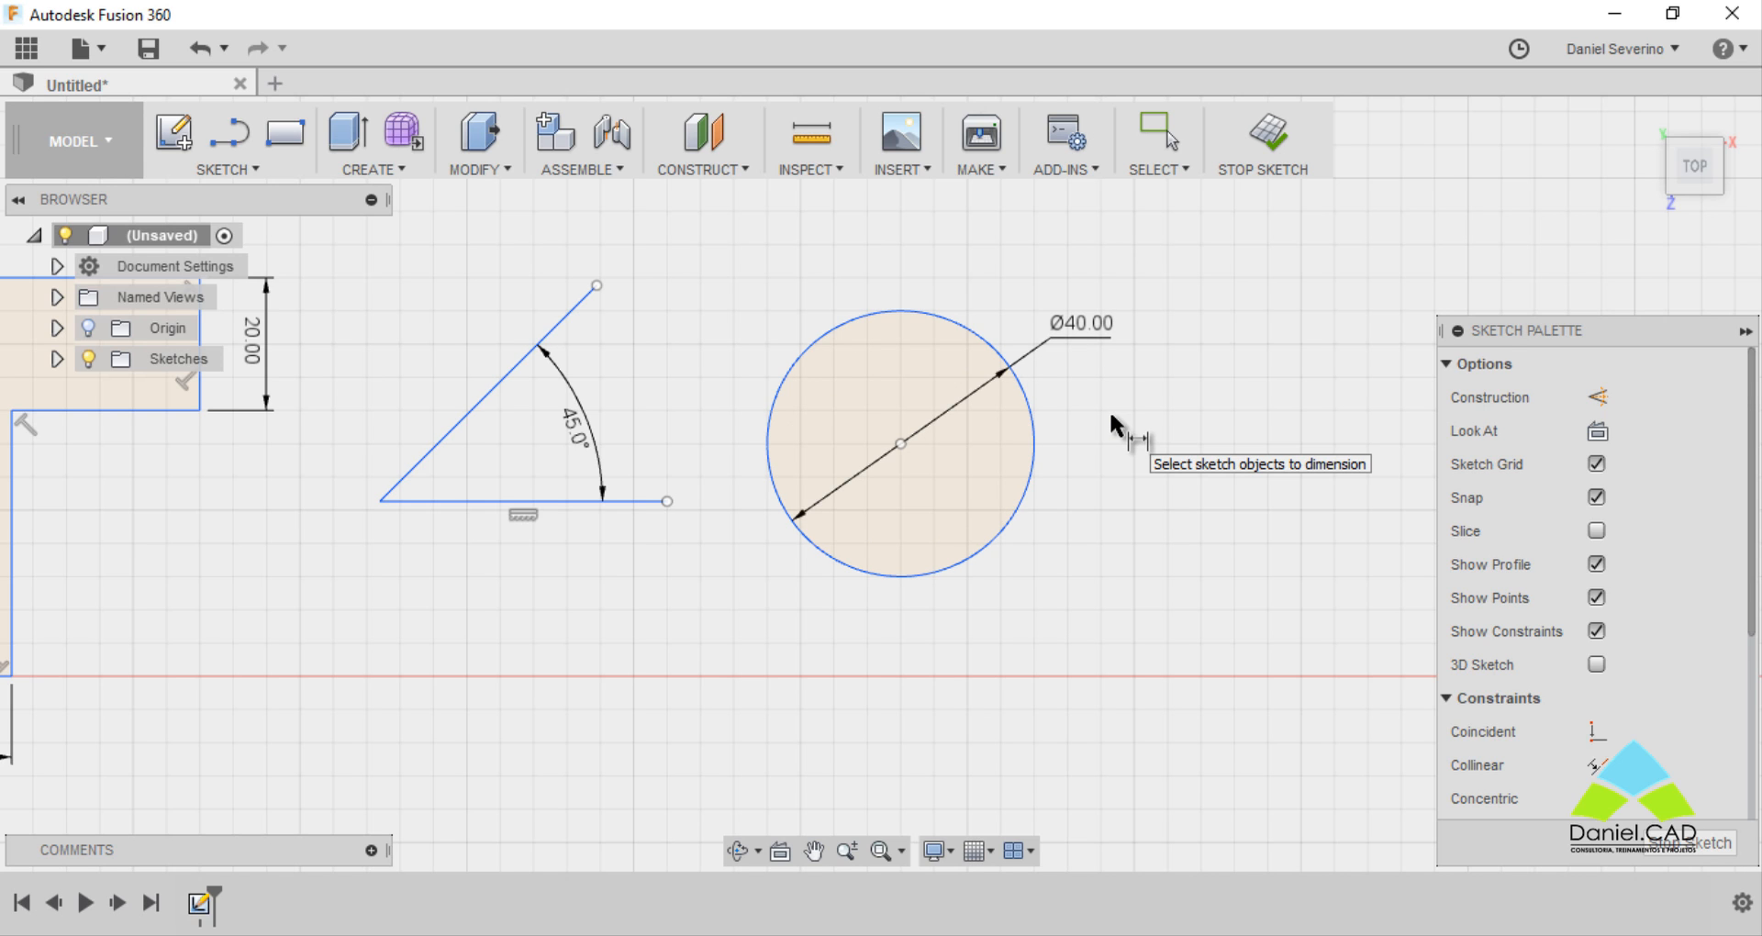